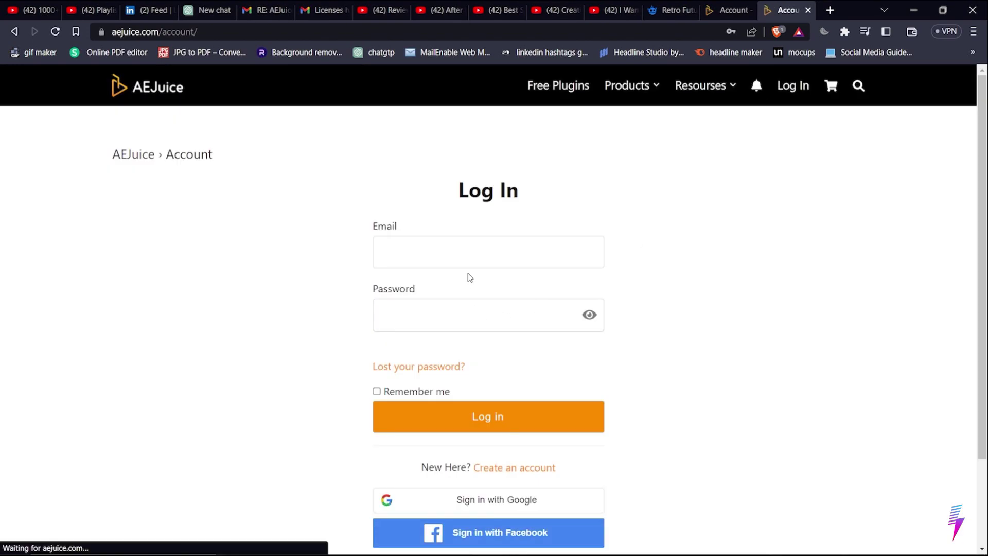
# Sign in to the AEJuice website using the saved autofill credentials.
pyautogui.click(475, 255)
pyautogui.click(494, 290)
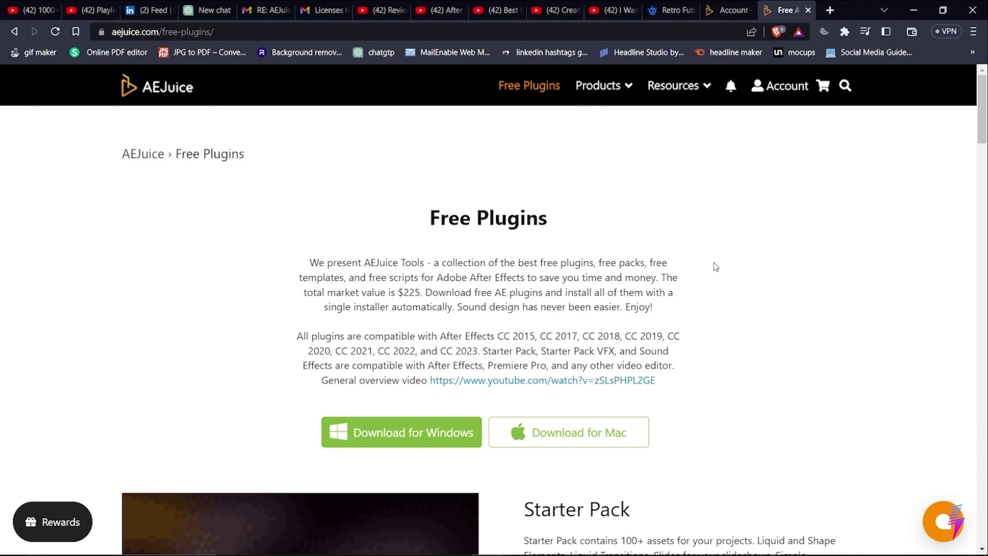
pyautogui.scroll(-2, 714, 266)
pyautogui.scroll(-3, 713, 267)
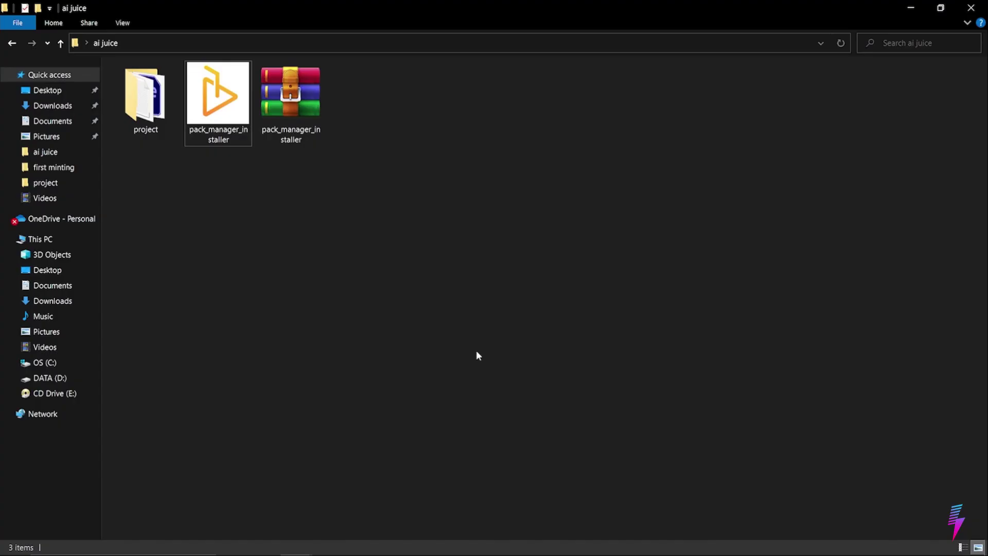
# Run pack_manager_installer from the ai juice folder as administrator.
pyautogui.rightClick(226, 109)
pyautogui.click(260, 132)
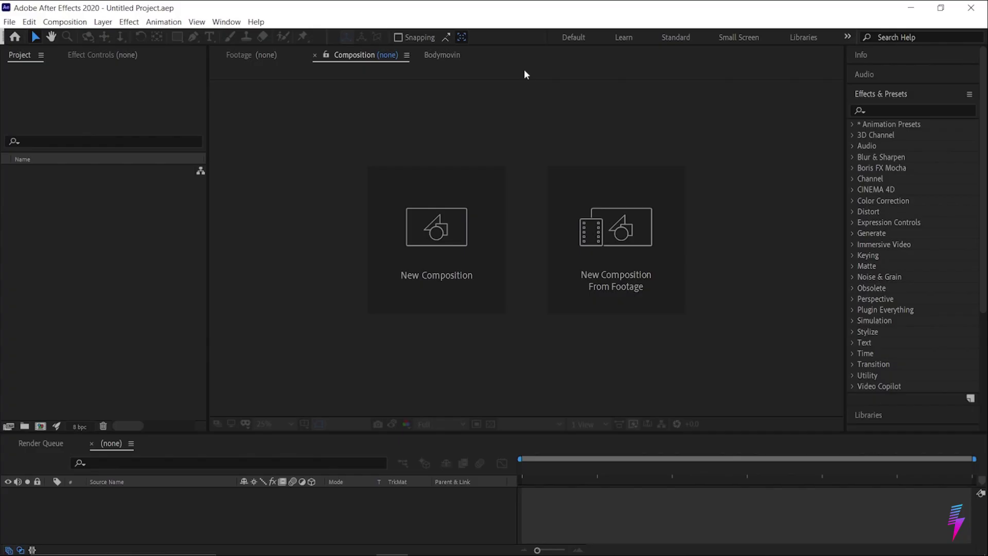
# Show the AEJuice Pack Manager 4 panel from the Window menu.
pyautogui.click(225, 22)
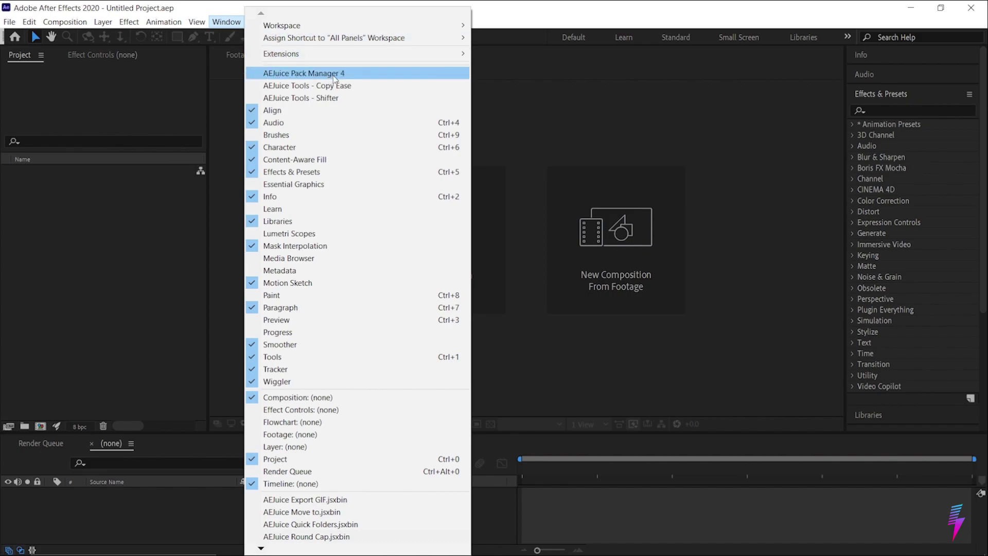
pyautogui.click(351, 73)
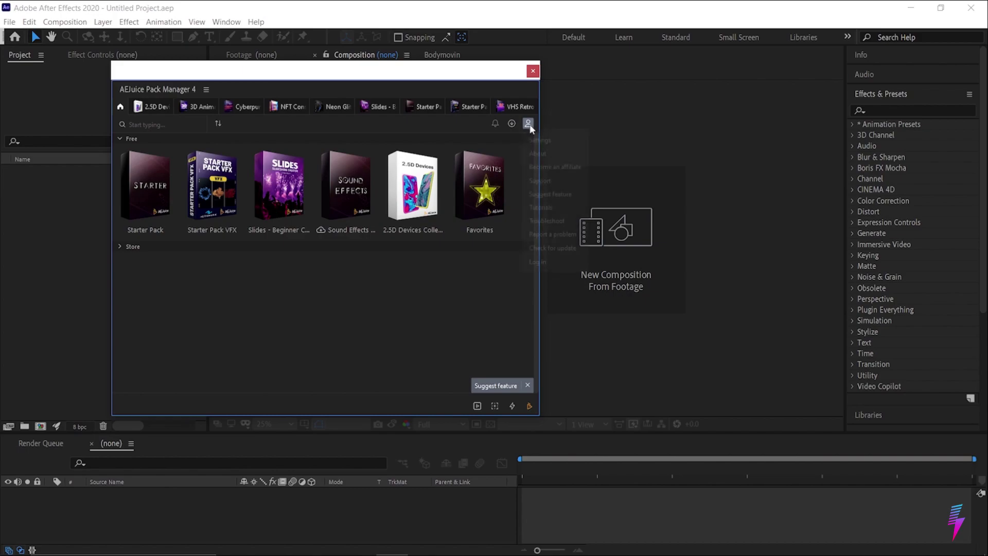
# Log in to the Pack Manager account and browse the Starter Pack elements.
pyautogui.click(538, 262)
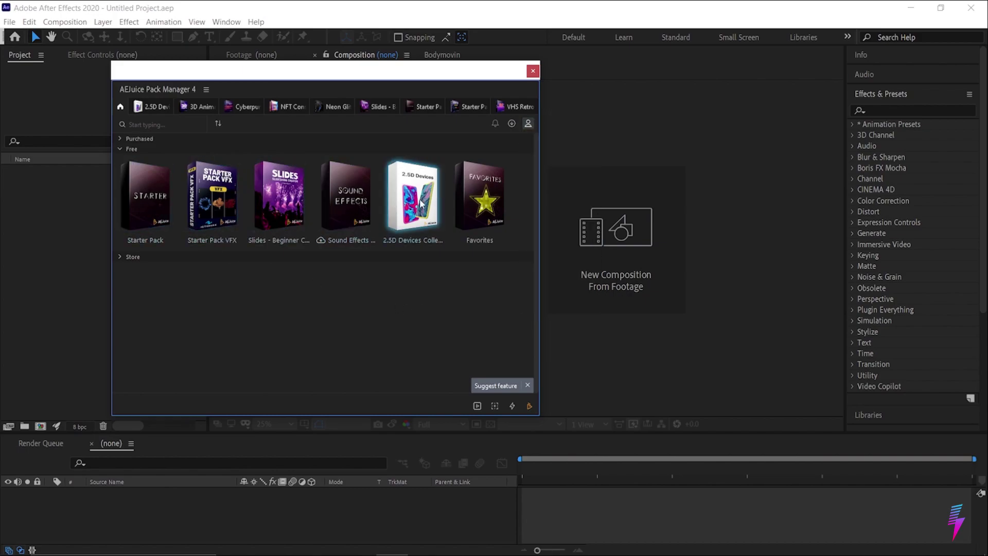
pyautogui.click(147, 205)
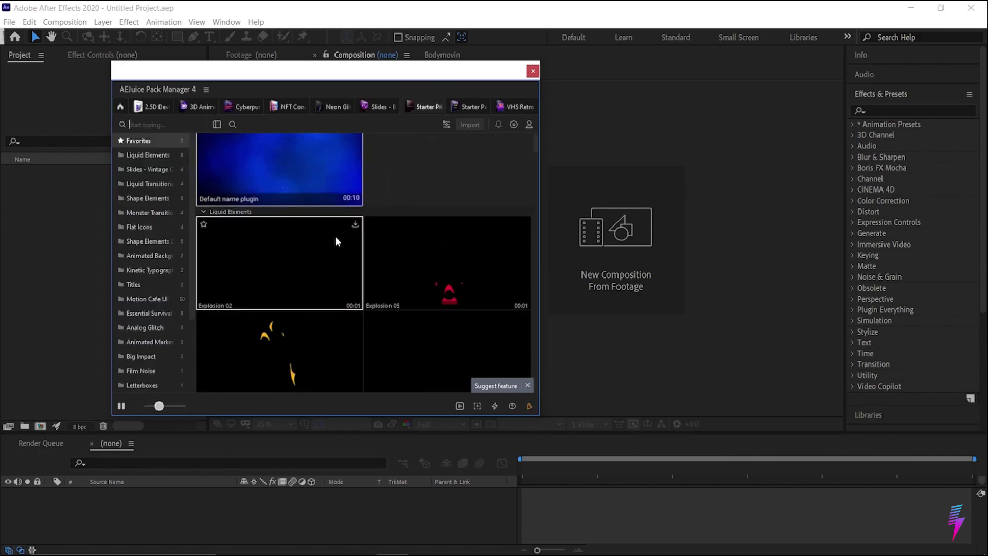
pyautogui.scroll(-2, 413, 277)
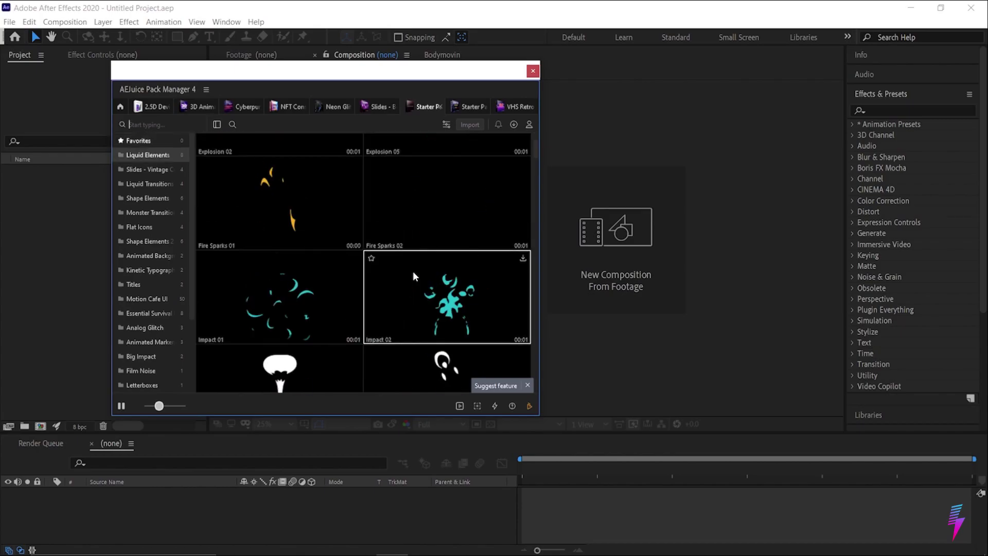
pyautogui.scroll(-2, 413, 277)
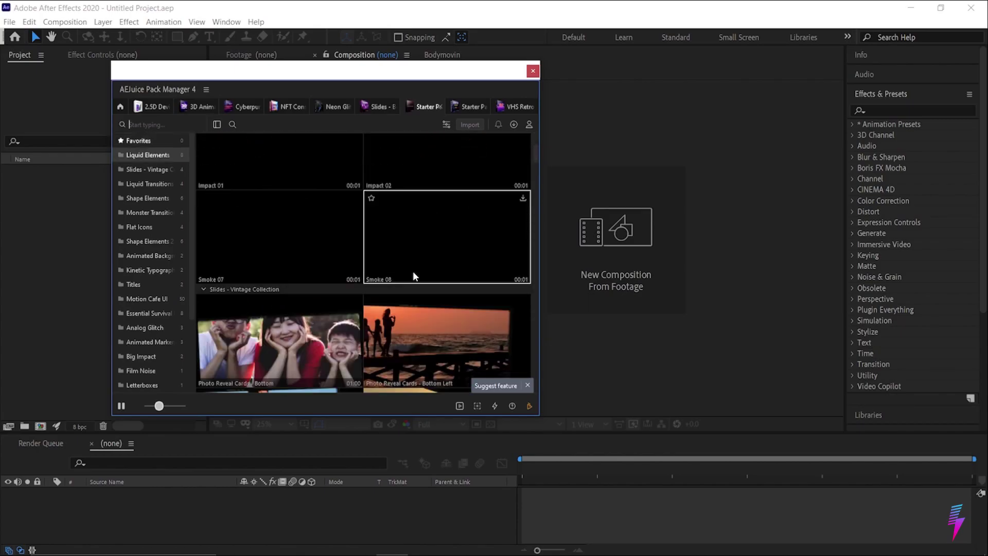
pyautogui.scroll(-2, 413, 270)
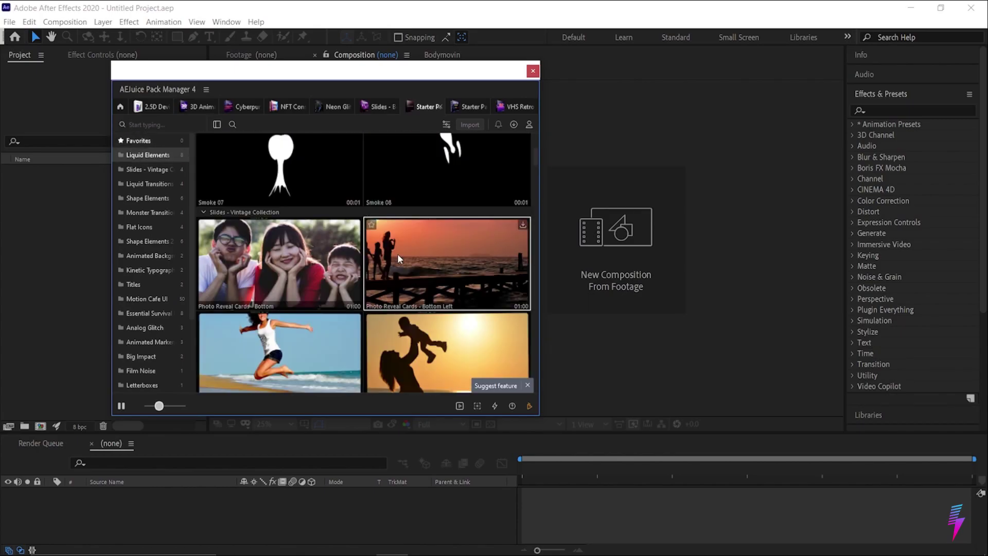
pyautogui.scroll(-2, 399, 258)
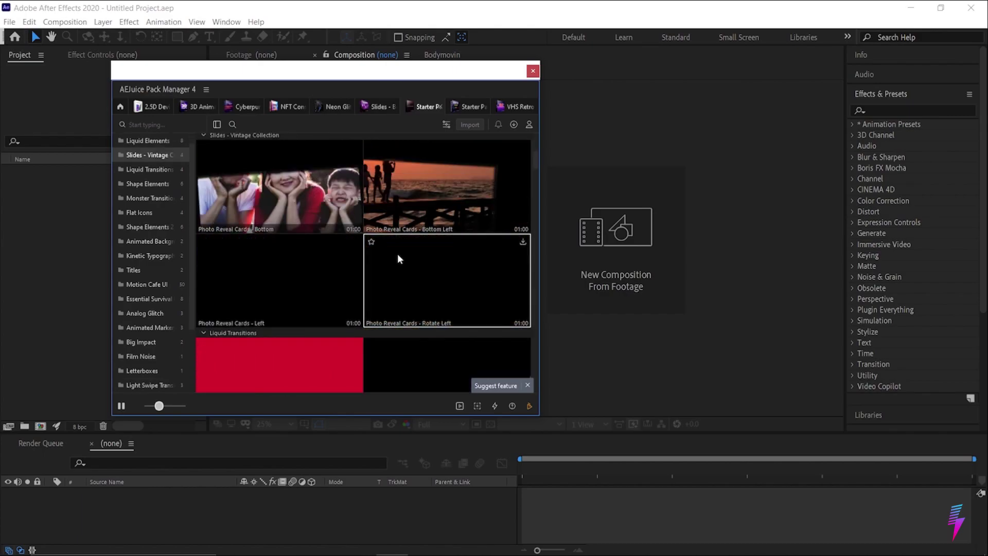
pyautogui.scroll(-2, 397, 258)
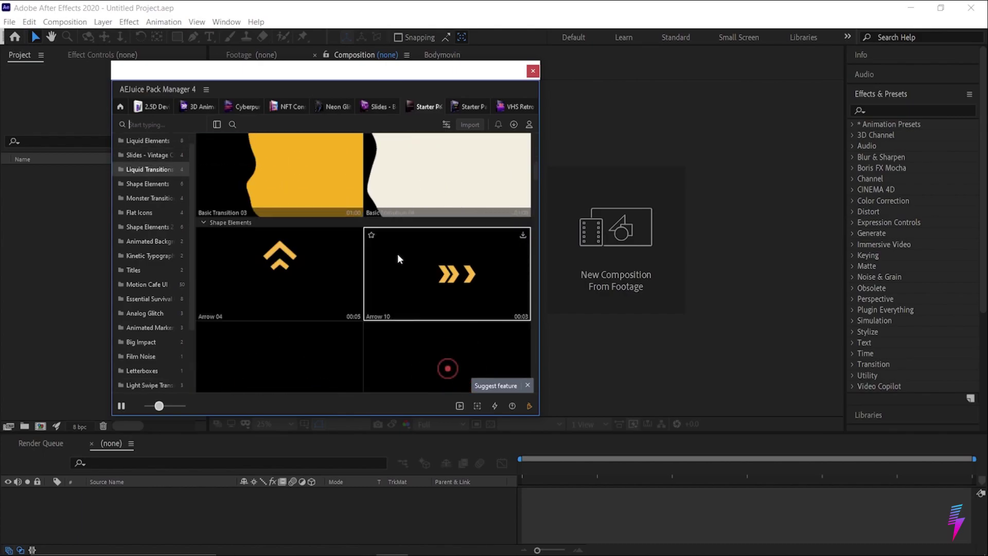
pyautogui.scroll(-2, 398, 258)
pyautogui.scroll(-1, 398, 258)
pyautogui.scroll(-1, 398, 258)
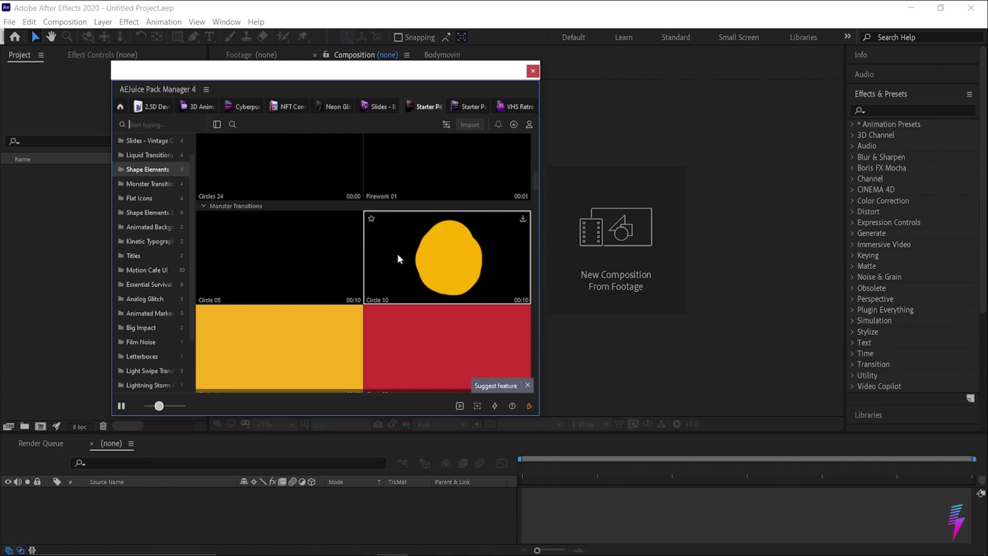
pyautogui.scroll(-2, 398, 258)
pyautogui.scroll(-2, 398, 256)
pyautogui.scroll(-2, 399, 256)
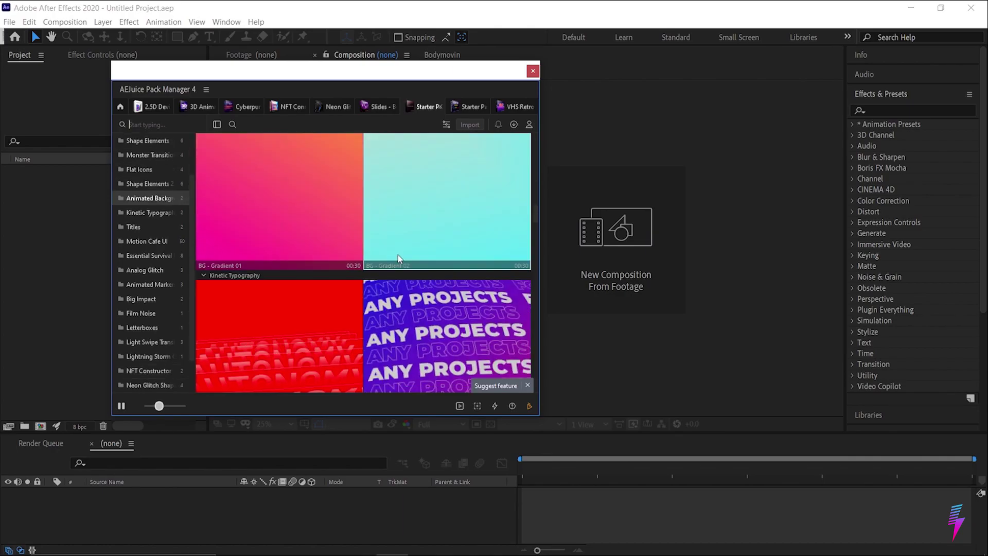
pyautogui.scroll(-1, 399, 257)
pyautogui.scroll(-1, 399, 257)
pyautogui.scroll(-1, 399, 260)
pyautogui.scroll(-1, 398, 260)
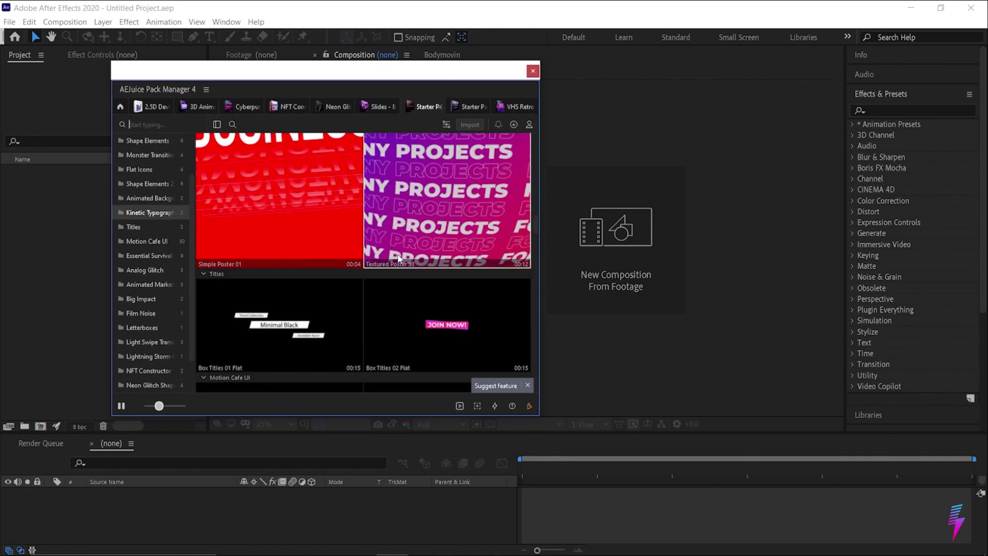
pyautogui.scroll(-2, 399, 260)
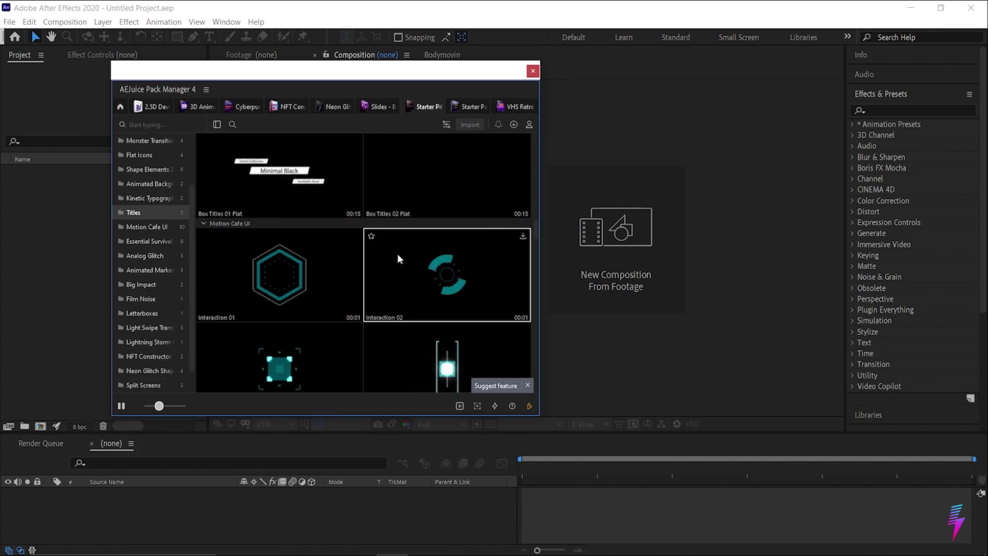
pyautogui.scroll(-1, 398, 254)
pyautogui.scroll(-2, 398, 254)
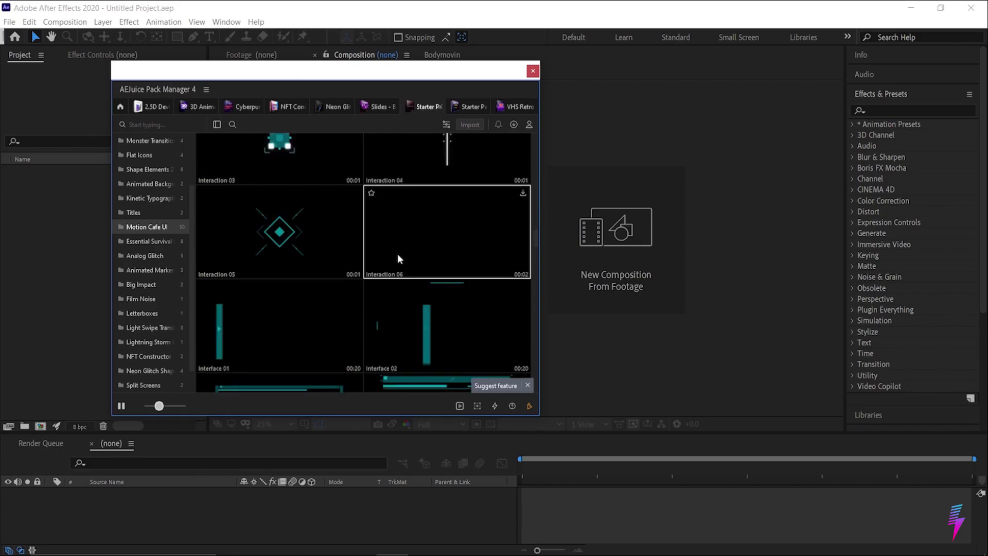
pyautogui.scroll(-1, 397, 254)
pyautogui.scroll(-2, 397, 254)
pyautogui.scroll(-2, 397, 253)
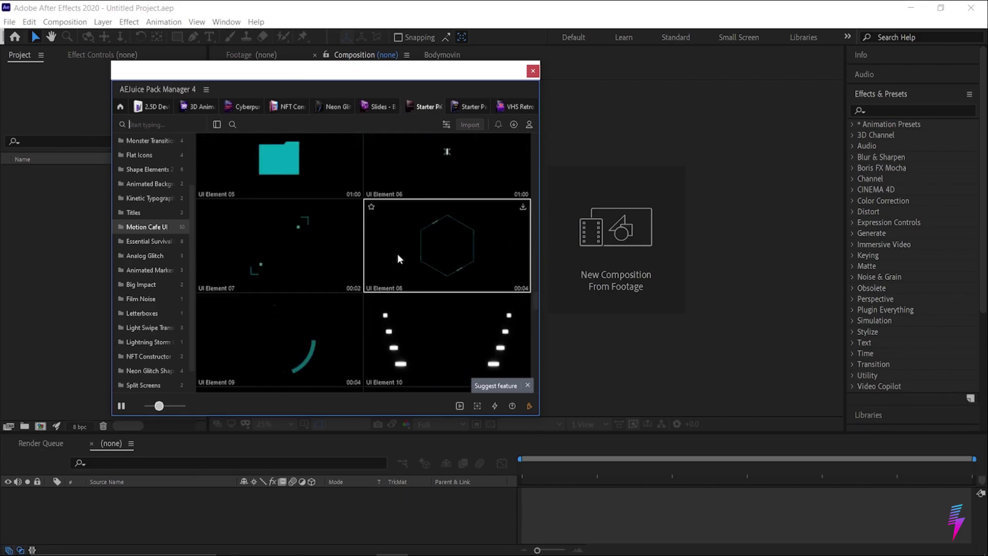
pyautogui.scroll(-2, 398, 254)
pyautogui.scroll(-2, 398, 254)
pyautogui.scroll(2, 398, 254)
pyautogui.scroll(2, 397, 254)
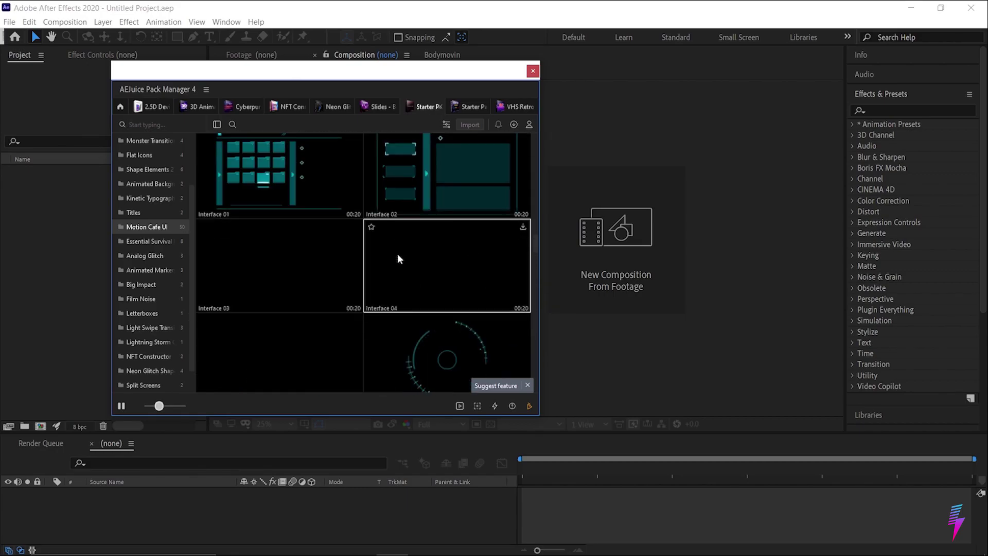
pyautogui.scroll(3, 398, 254)
pyautogui.click(120, 108)
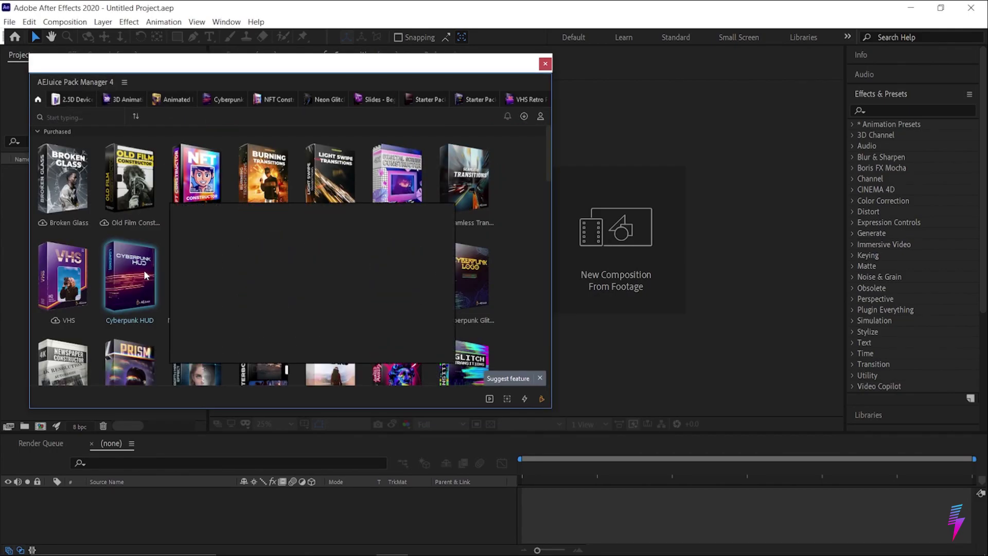
pyautogui.click(144, 275)
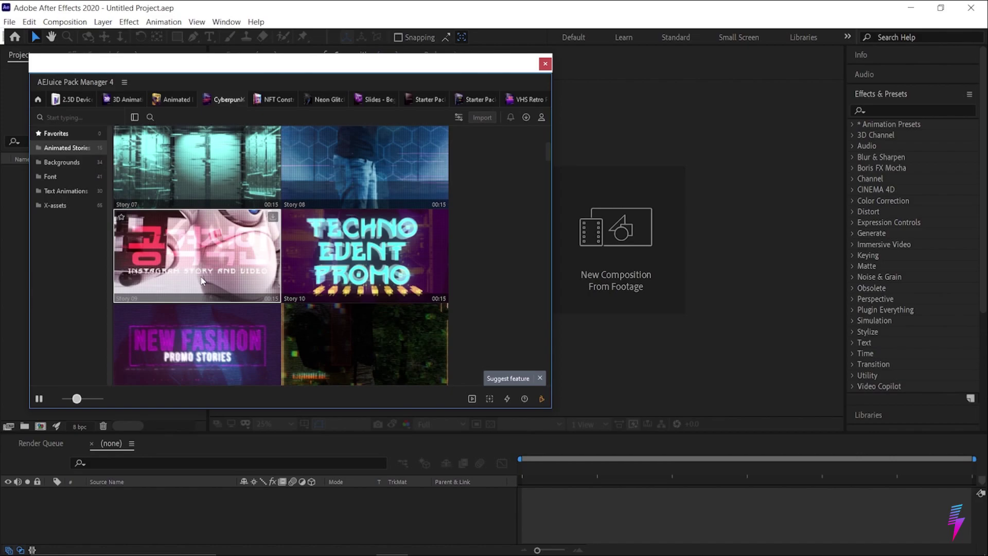
pyautogui.scroll(-1, 373, 298)
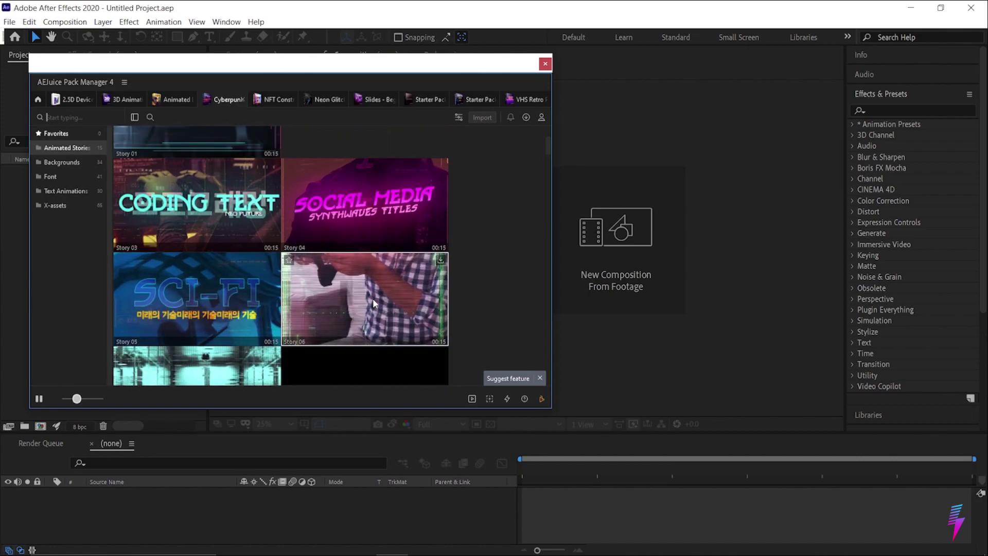
pyautogui.scroll(-2, 372, 298)
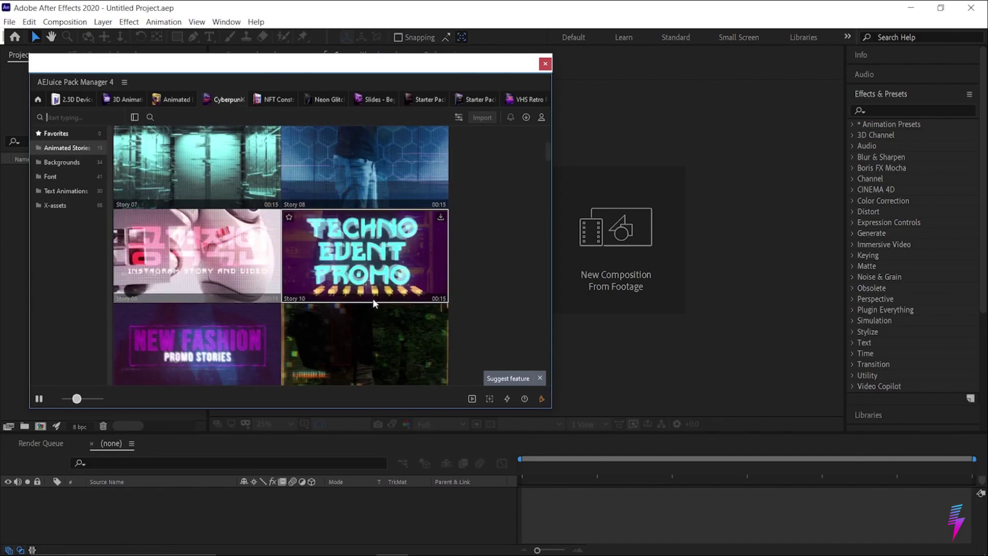
pyautogui.scroll(-2, 373, 298)
pyautogui.scroll(-2, 372, 298)
pyautogui.scroll(-2, 373, 298)
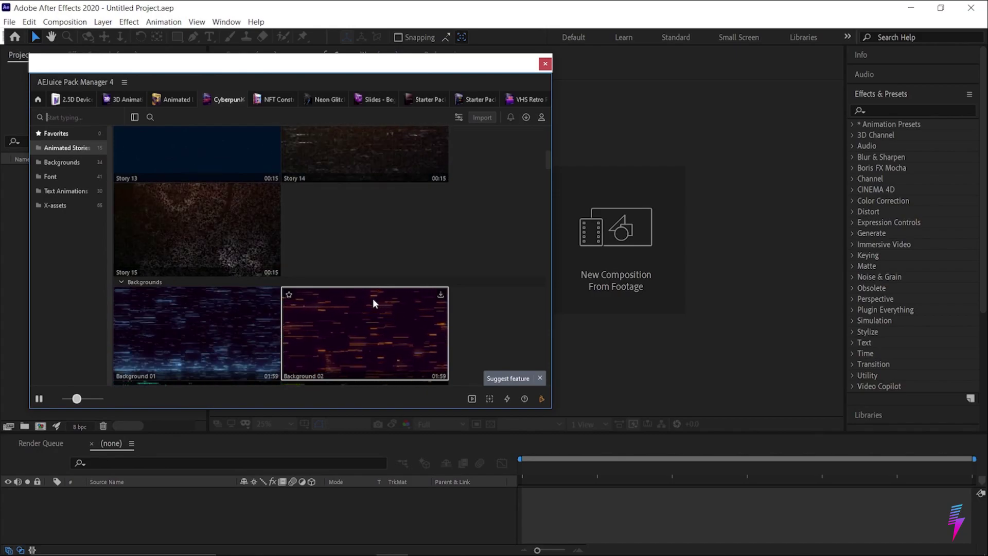
pyautogui.scroll(-1, 395, 286)
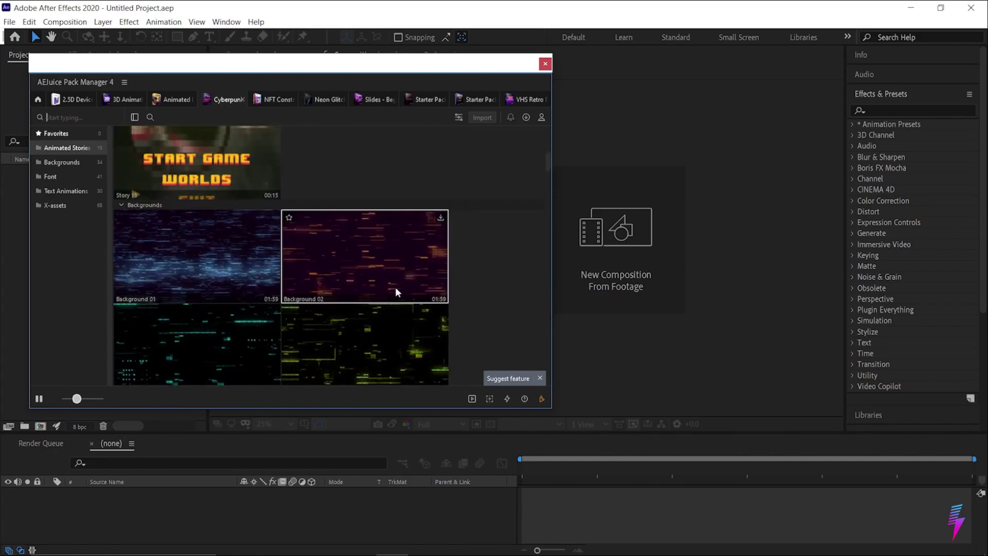
pyautogui.scroll(-3, 396, 286)
pyautogui.scroll(-1, 396, 286)
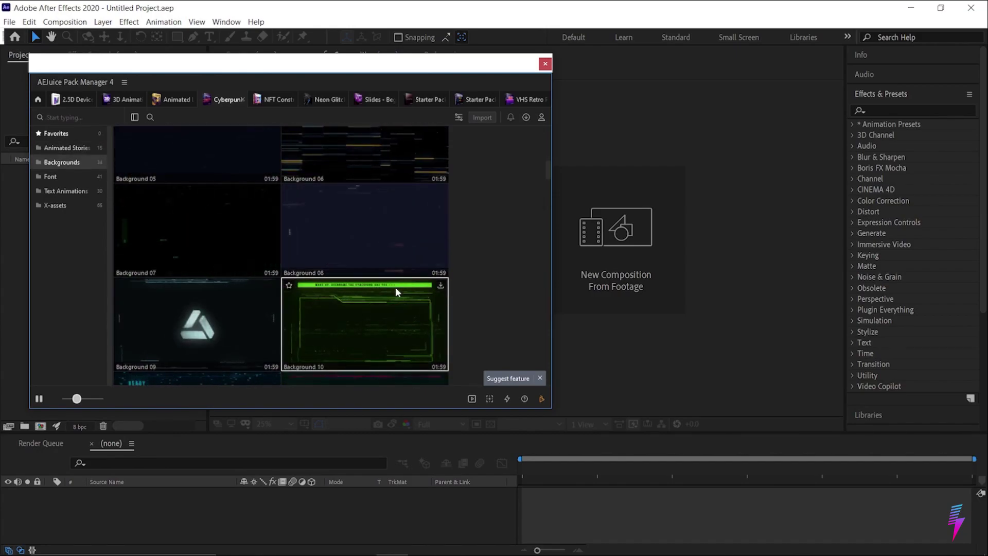
pyautogui.scroll(-1, 396, 292)
pyautogui.scroll(-1, 395, 291)
pyautogui.scroll(-2, 395, 291)
pyautogui.scroll(-2, 395, 291)
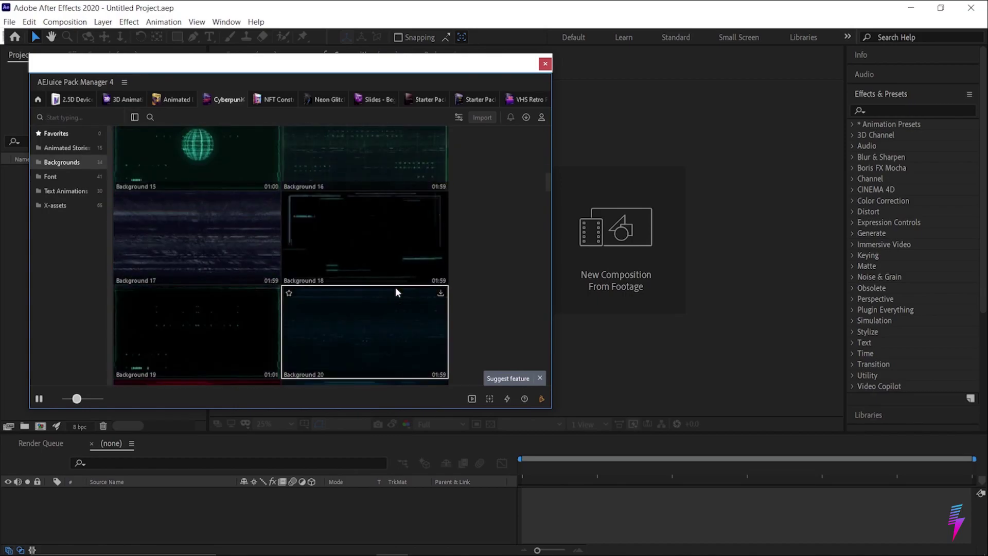
pyautogui.scroll(-2, 396, 291)
pyautogui.scroll(-1, 395, 292)
pyautogui.scroll(-1, 396, 292)
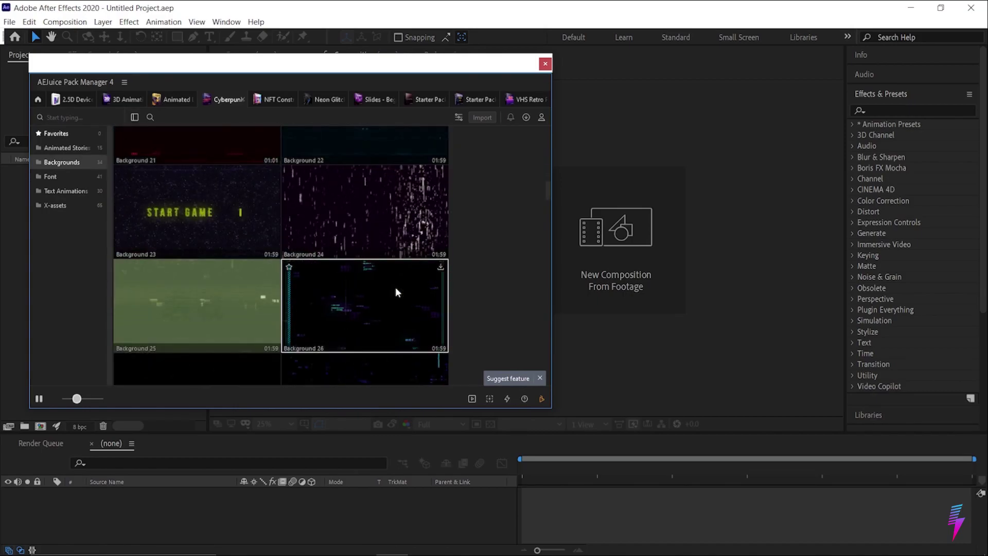
pyautogui.scroll(-3, 395, 291)
pyautogui.scroll(-2, 396, 292)
pyautogui.scroll(-1, 395, 291)
pyautogui.scroll(-2, 395, 292)
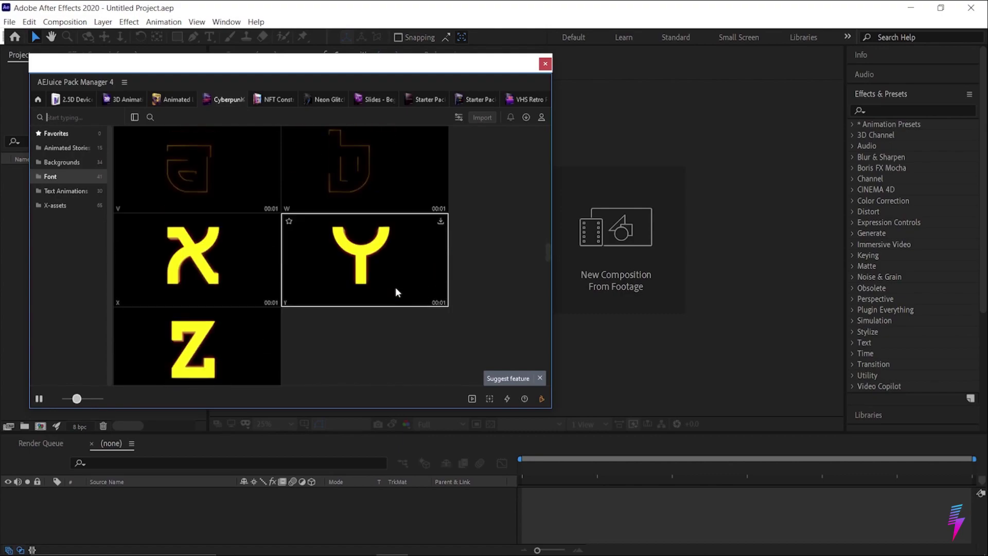
pyautogui.scroll(-2, 396, 292)
pyautogui.scroll(-1, 396, 292)
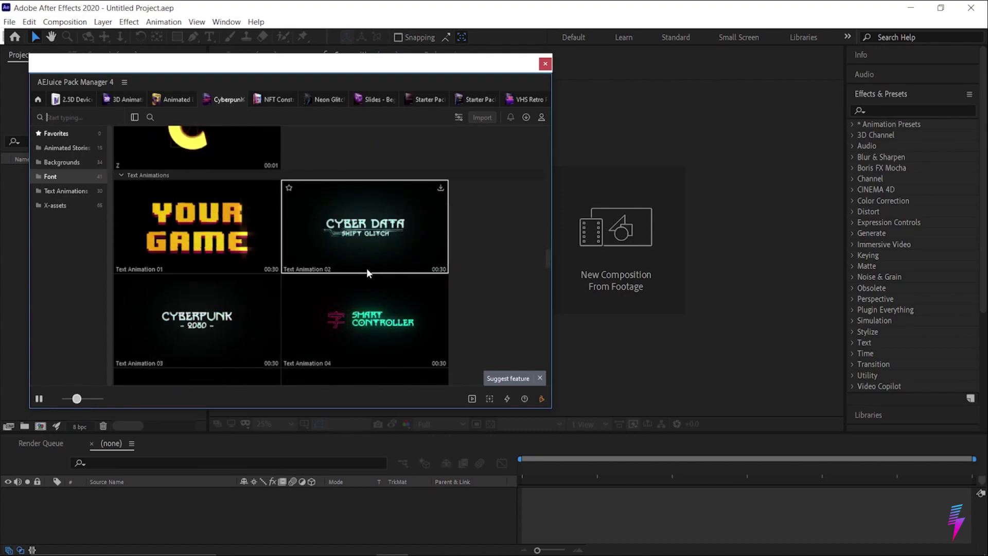
pyautogui.scroll(-4, 388, 267)
pyautogui.scroll(-1, 387, 268)
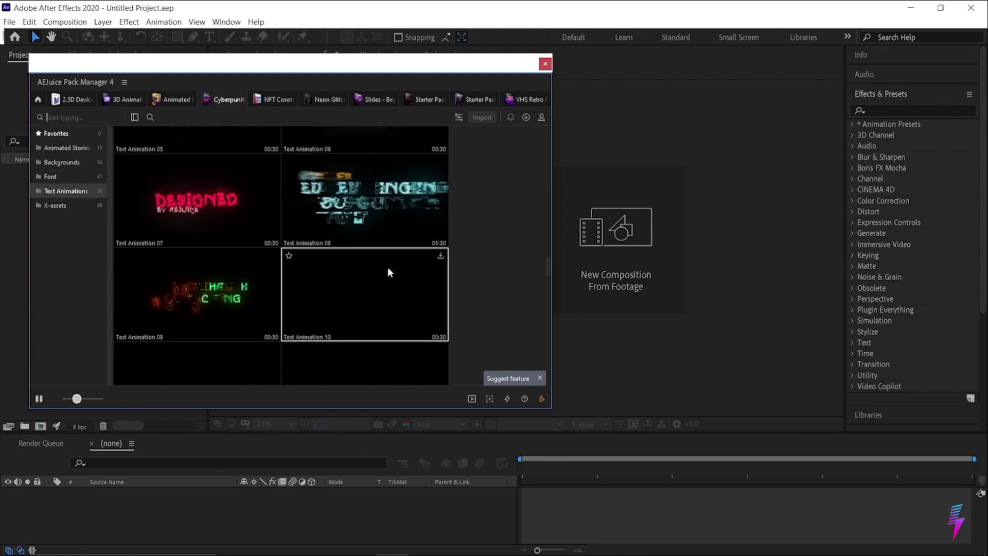
pyautogui.scroll(-2, 388, 266)
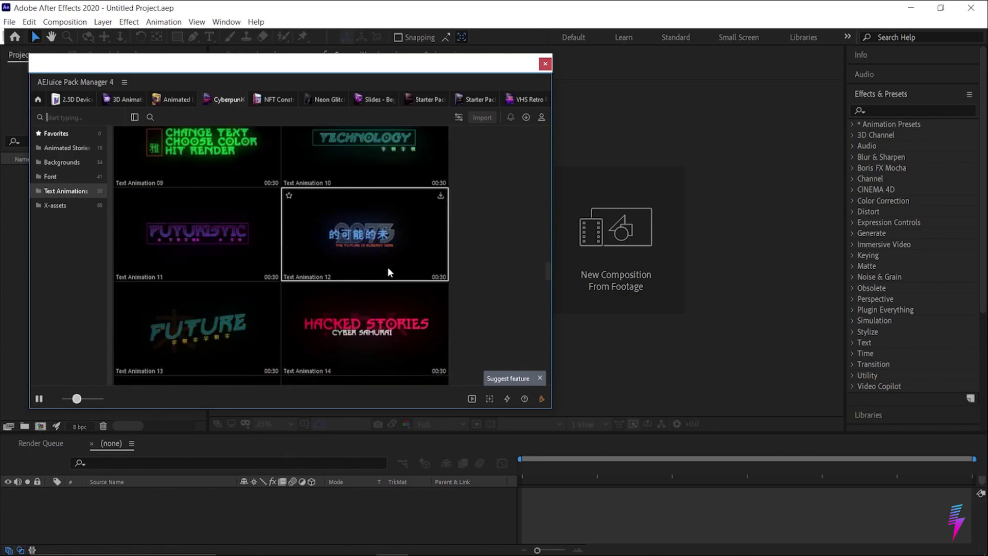
pyautogui.scroll(-2, 387, 266)
pyautogui.scroll(-5, 388, 265)
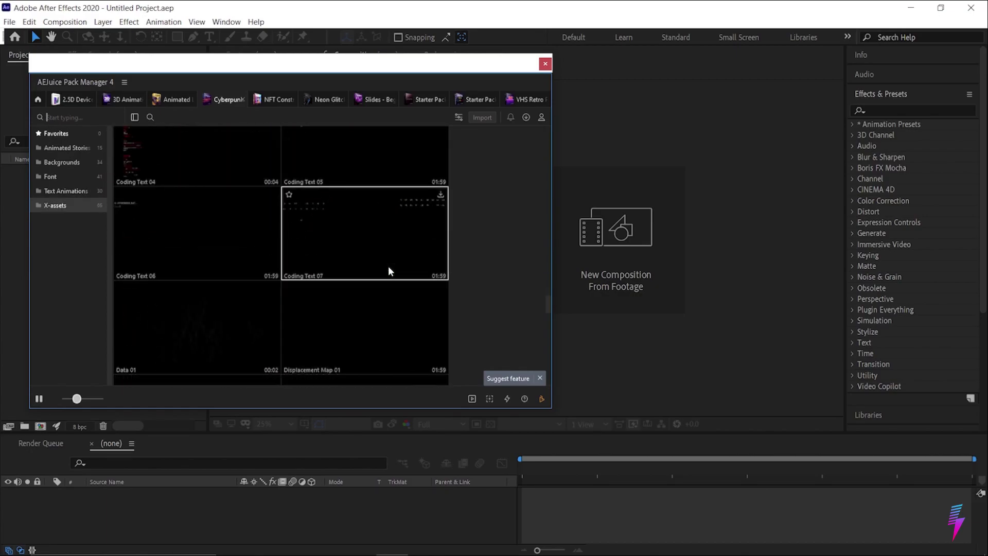
pyautogui.scroll(-3, 359, 251)
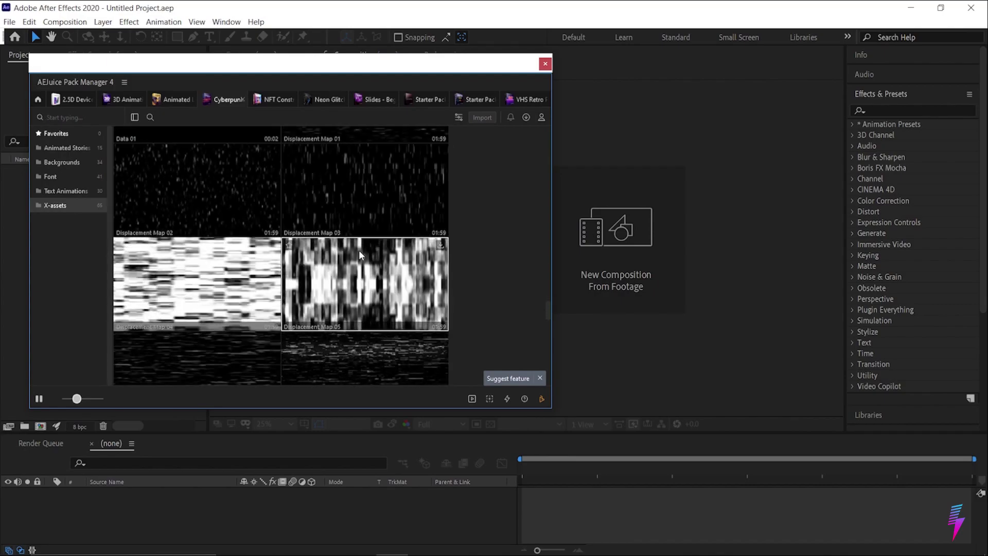
pyautogui.scroll(-3, 359, 251)
pyautogui.scroll(-3, 359, 250)
pyautogui.scroll(-3, 359, 250)
pyautogui.scroll(-3, 355, 228)
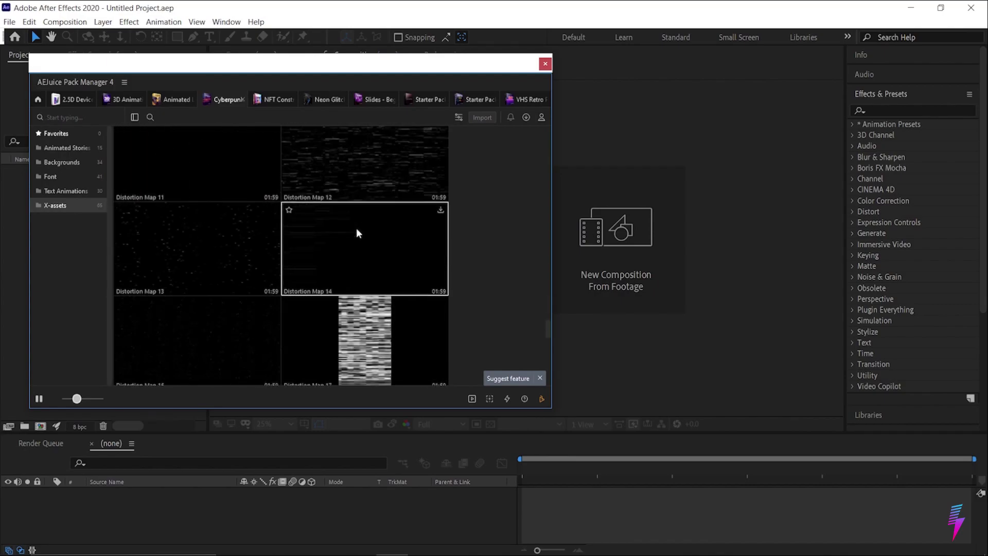
pyautogui.scroll(-3, 356, 227)
pyautogui.scroll(-3, 356, 227)
pyautogui.scroll(-3, 359, 241)
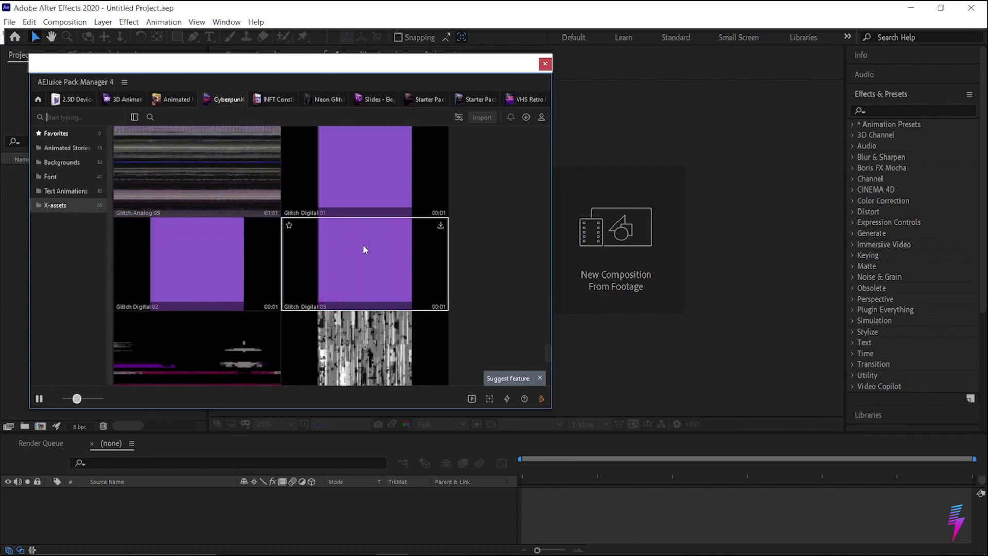
pyautogui.scroll(-3, 363, 245)
pyautogui.scroll(-5, 364, 250)
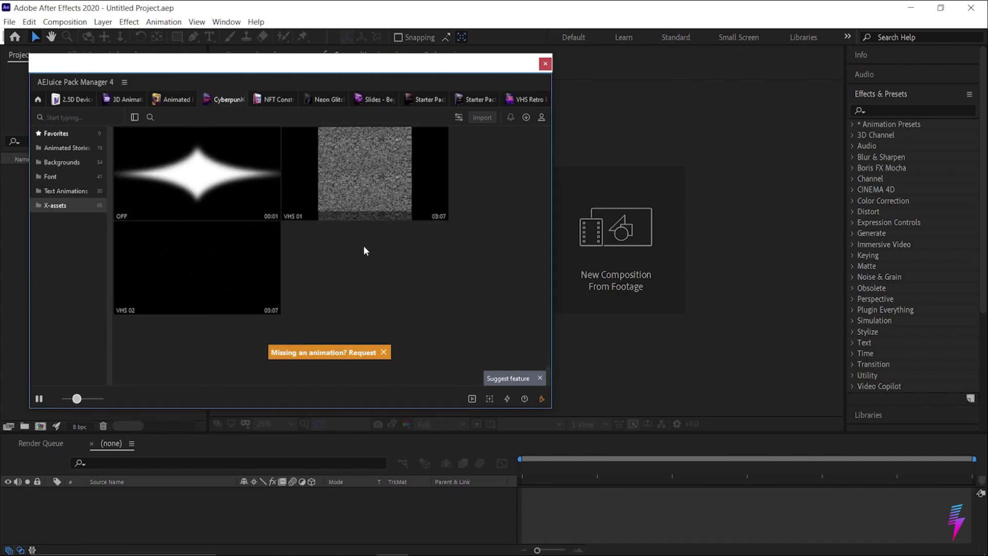
pyautogui.scroll(5, 364, 249)
pyautogui.scroll(3, 385, 271)
pyautogui.scroll(2, 385, 271)
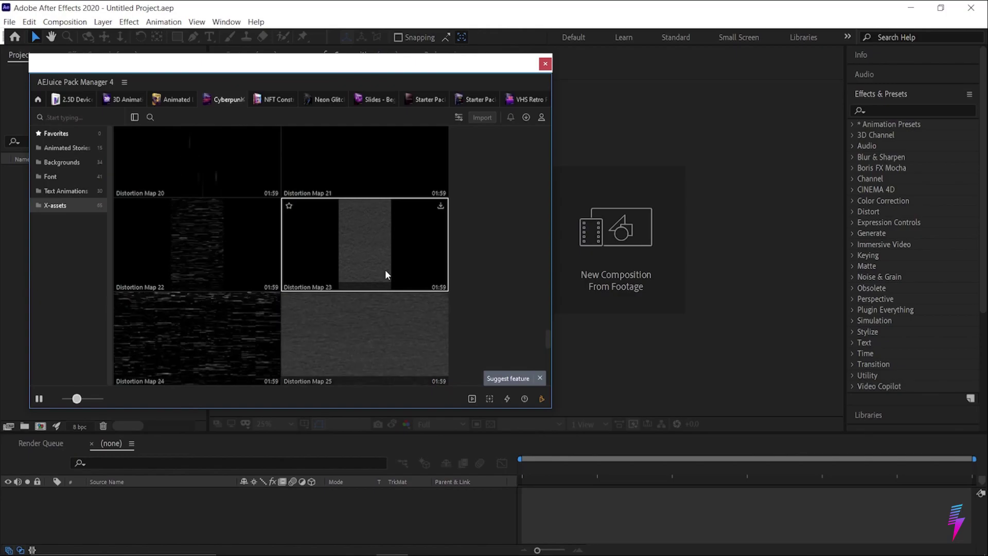
pyautogui.scroll(3, 385, 274)
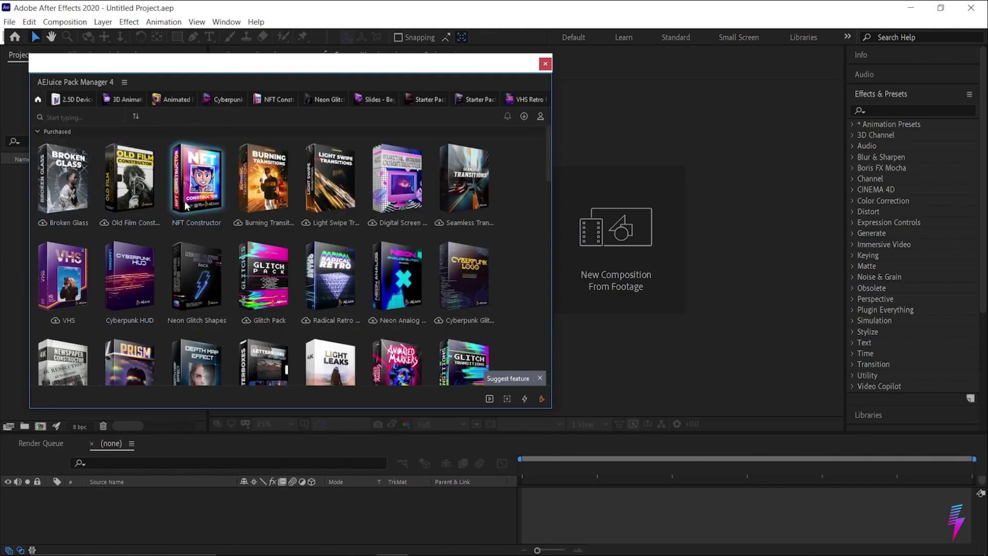
pyautogui.moveTo(196, 182)
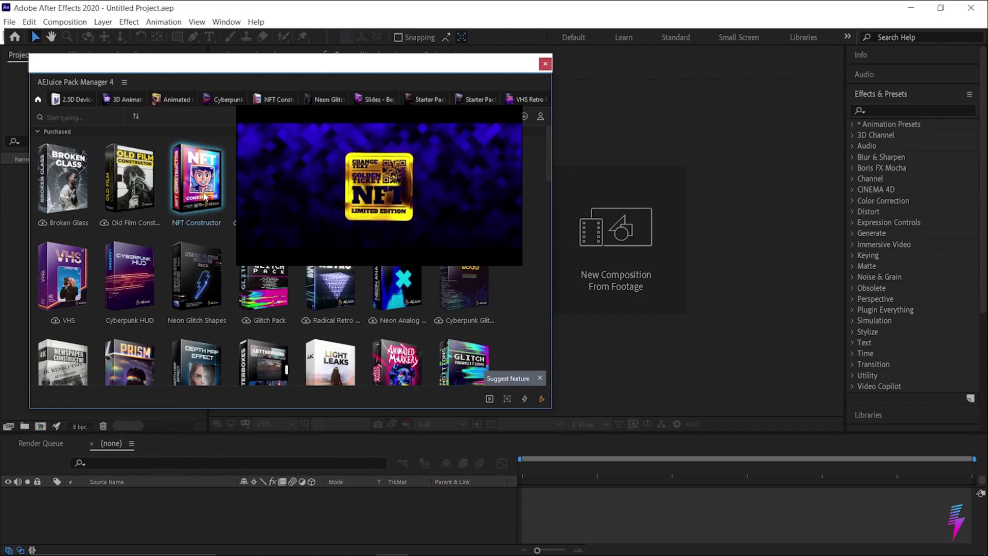
# Preview the NFT Constructor pack's backgrounds and NFT clips.
pyautogui.click(204, 195)
pyautogui.scroll(3, 317, 219)
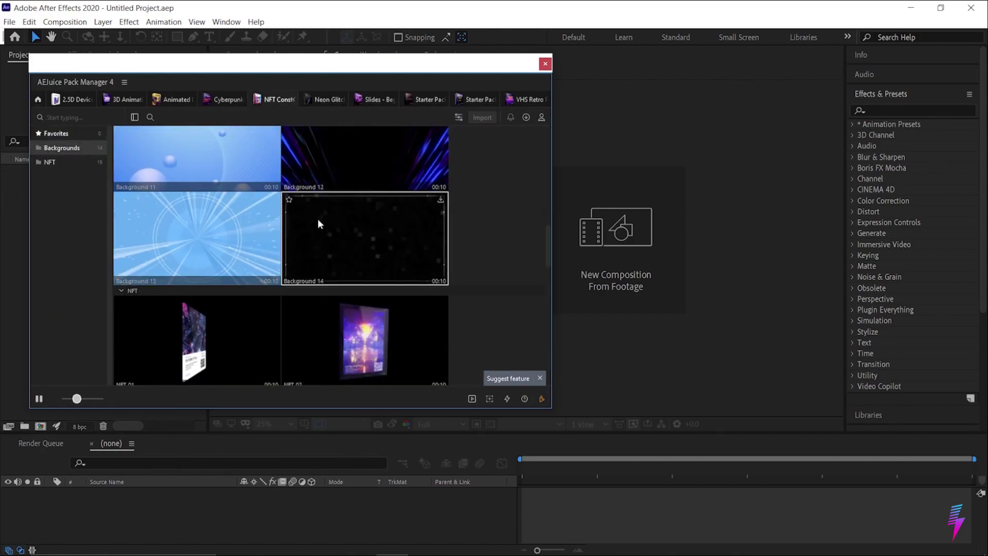
pyautogui.scroll(4, 318, 220)
pyautogui.scroll(4, 318, 220)
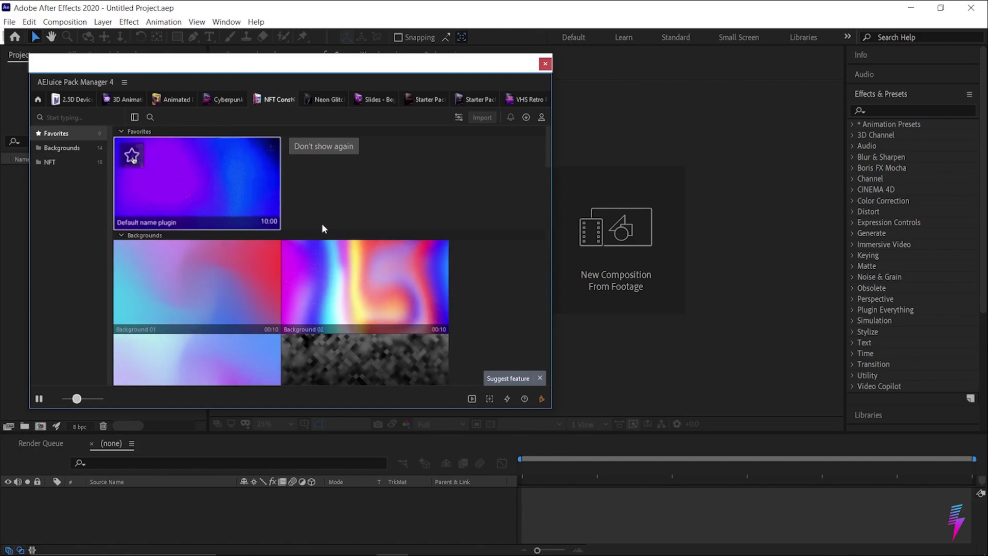
pyautogui.scroll(-10, 322, 223)
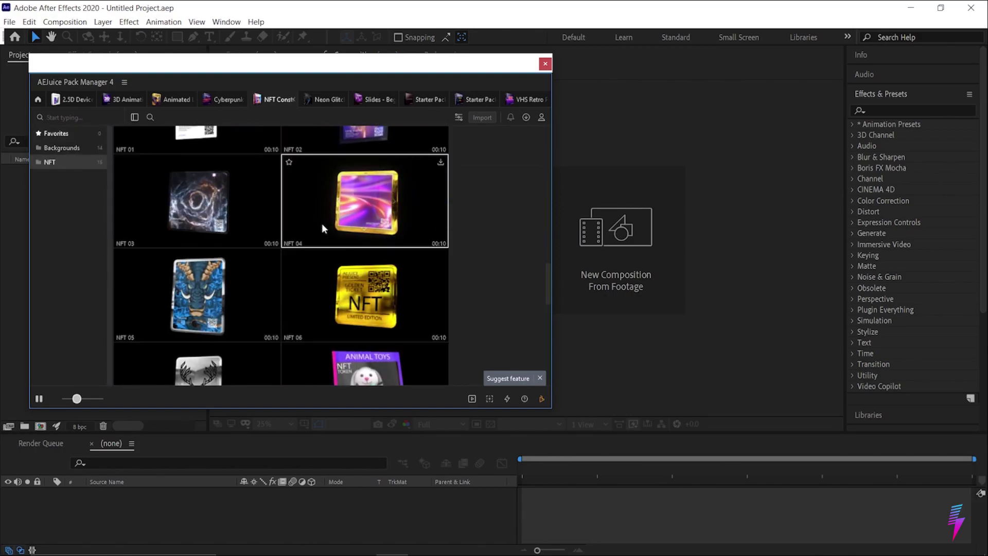
pyautogui.scroll(-2, 322, 223)
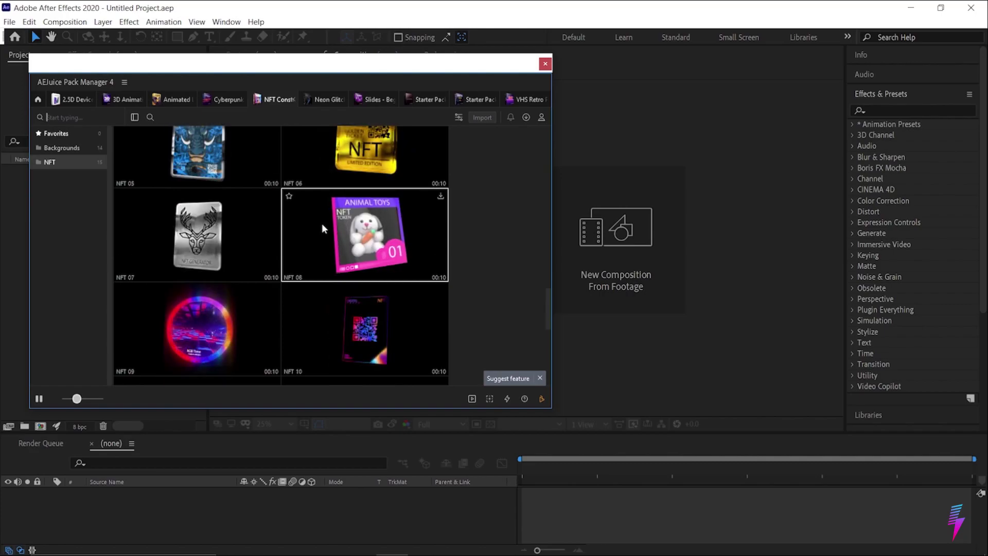
pyautogui.scroll(4, 322, 223)
pyautogui.scroll(5, 321, 224)
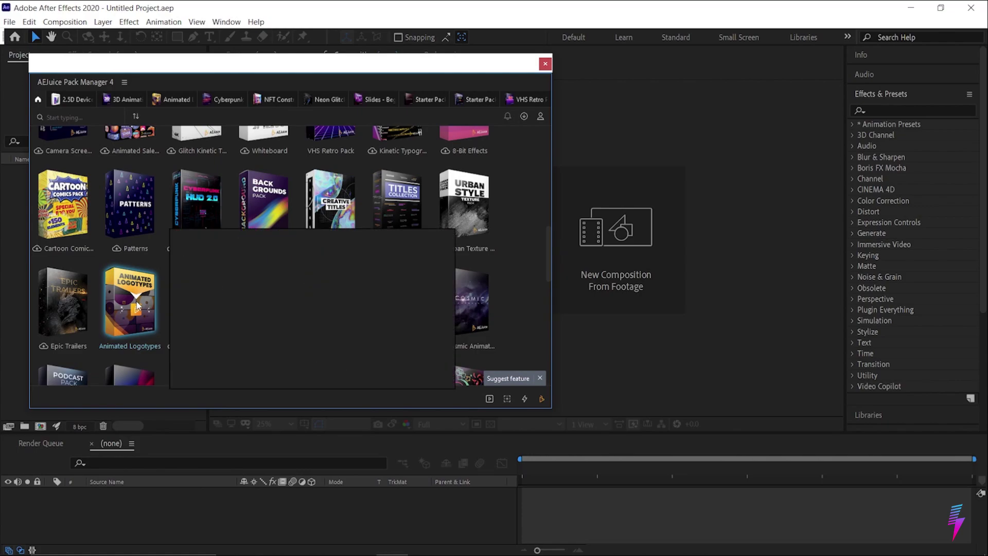
# Preview the Animated Logotypes pack's minimal logo clips.
pyautogui.click(137, 306)
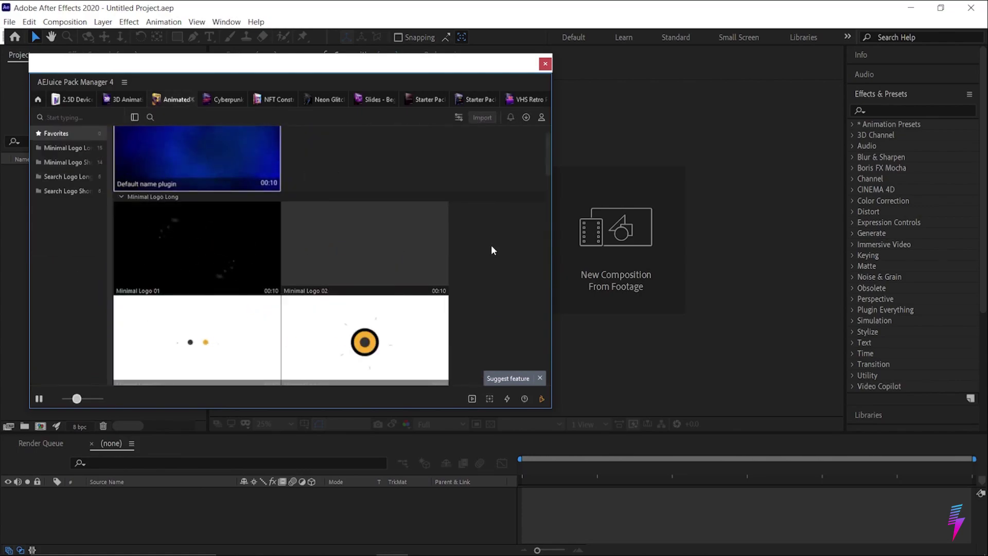
pyautogui.scroll(-2, 492, 249)
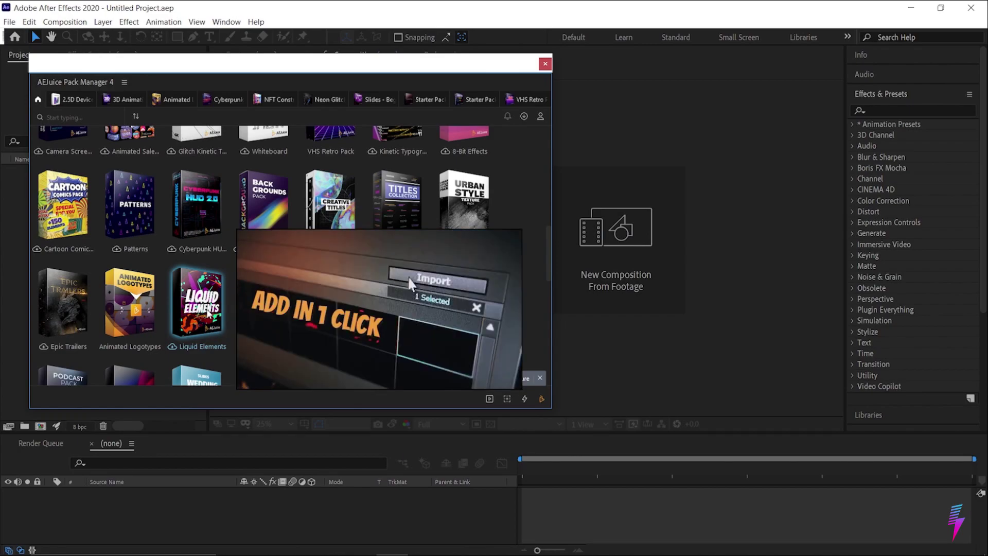
# Browse the Liquid Elements pack's clip categories.
pyautogui.click(209, 311)
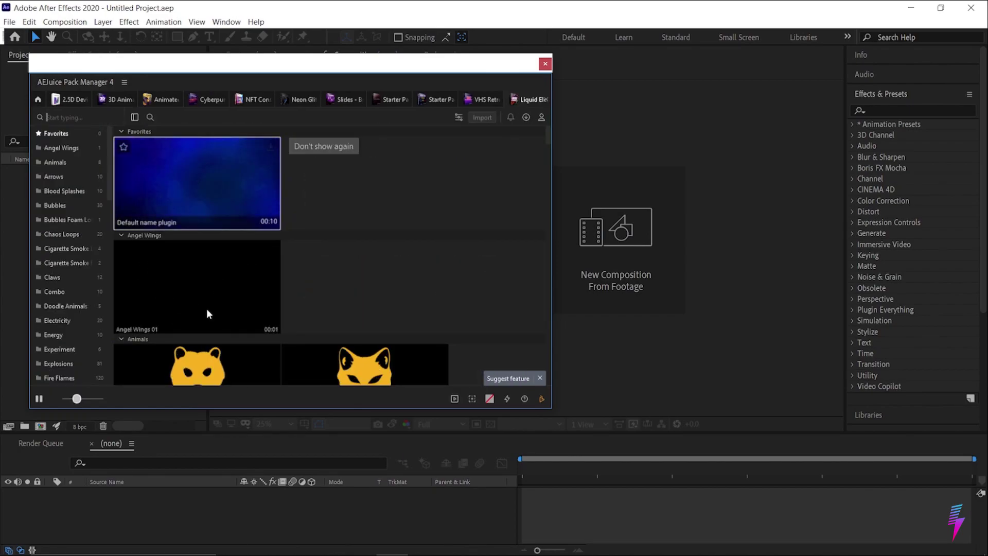
pyautogui.scroll(-2, 231, 310)
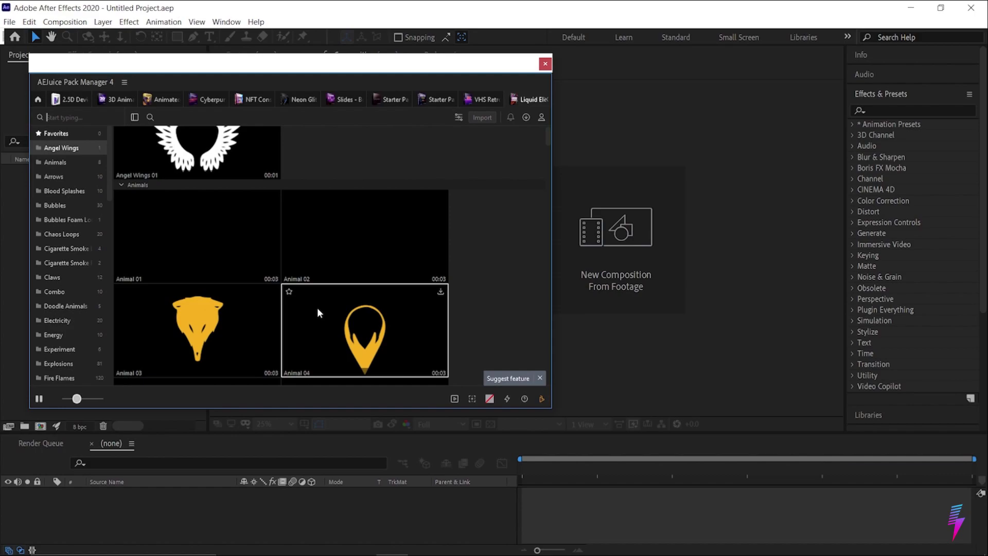
pyautogui.scroll(-1, 331, 259)
pyautogui.scroll(-2, 331, 259)
pyautogui.scroll(-1, 332, 259)
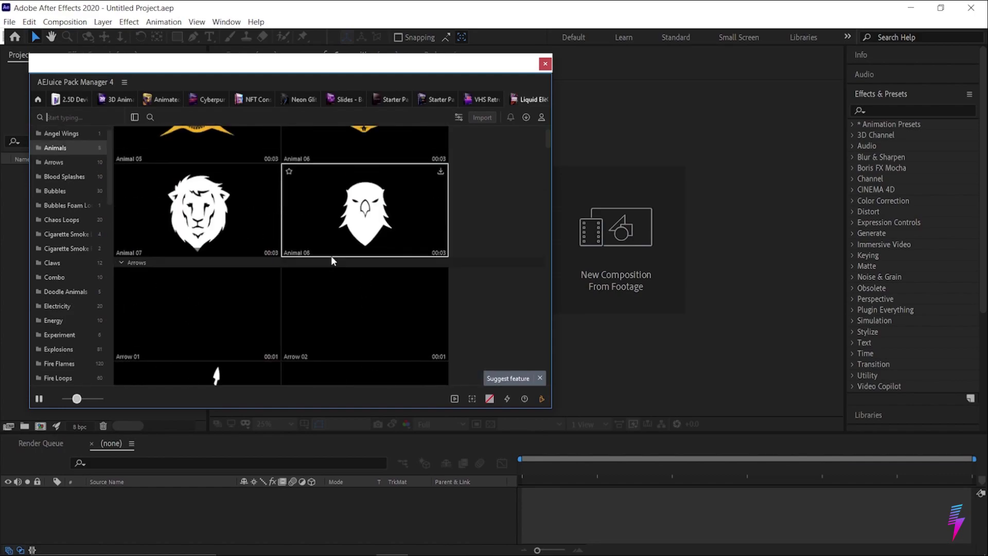
pyautogui.scroll(-1, 331, 259)
pyautogui.scroll(-1, 331, 259)
pyautogui.scroll(-2, 331, 260)
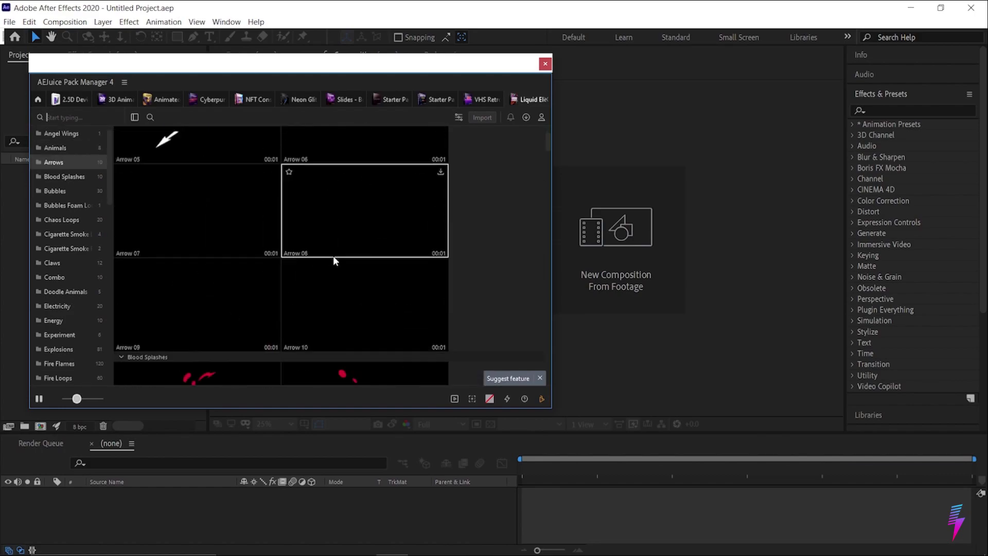
pyautogui.scroll(-2, 332, 260)
pyautogui.scroll(-2, 333, 260)
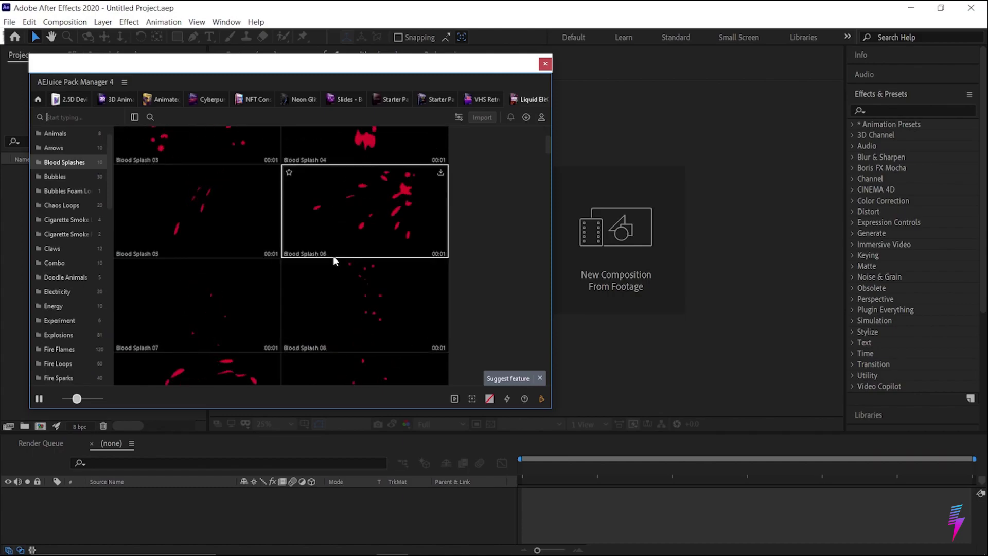
pyautogui.scroll(-2, 333, 260)
pyautogui.scroll(-1, 332, 260)
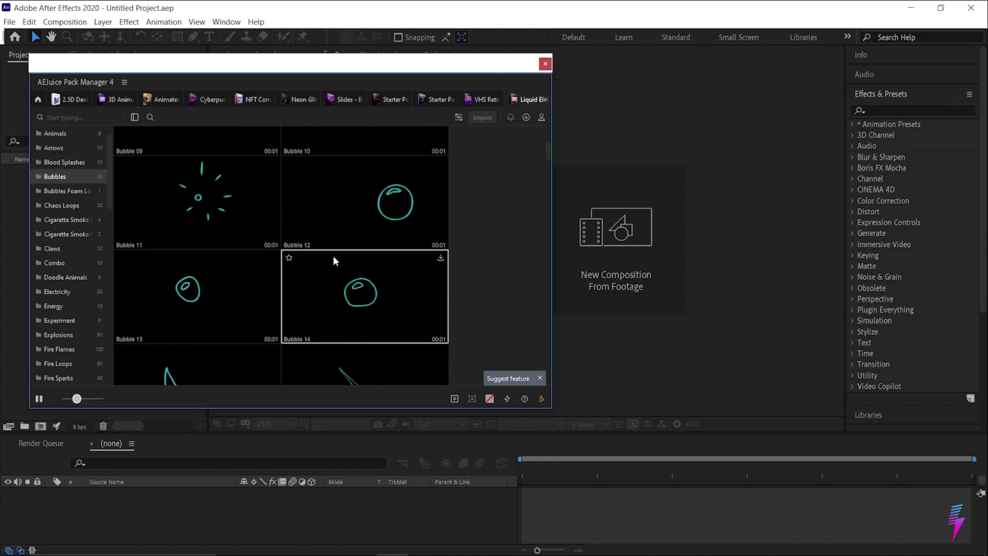
pyautogui.scroll(-1, 364, 257)
pyautogui.scroll(-1, 364, 259)
pyautogui.scroll(-1, 364, 258)
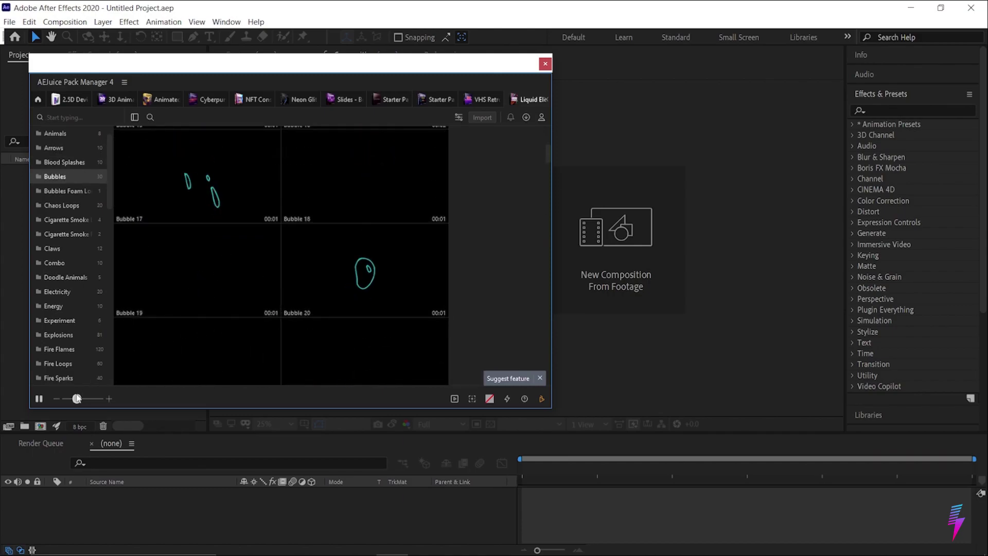
pyautogui.scroll(-5, 474, 285)
pyautogui.scroll(-3, 475, 285)
pyautogui.scroll(-2, 475, 286)
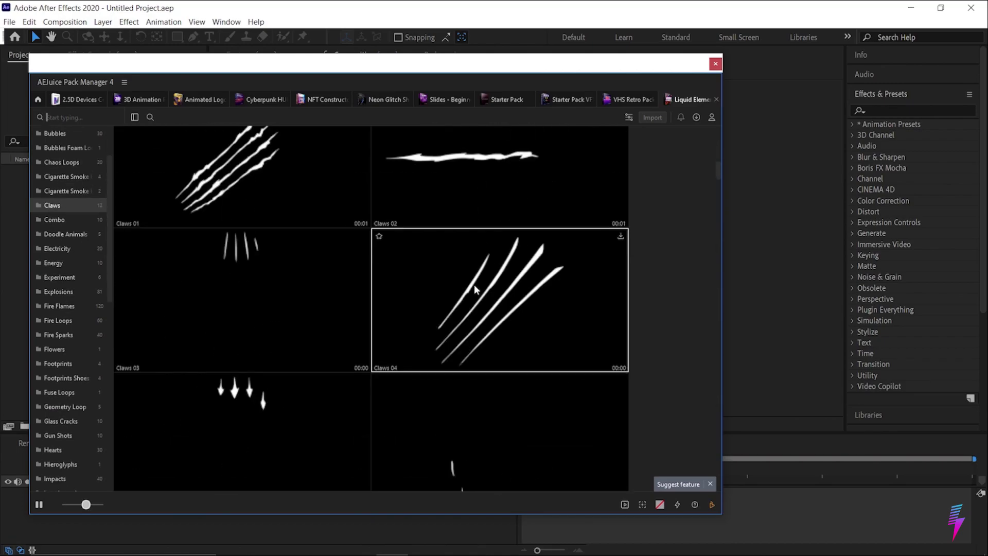
pyautogui.scroll(-5, 474, 286)
pyautogui.scroll(-3, 475, 286)
pyautogui.scroll(-1, 475, 286)
pyautogui.scroll(-2, 475, 290)
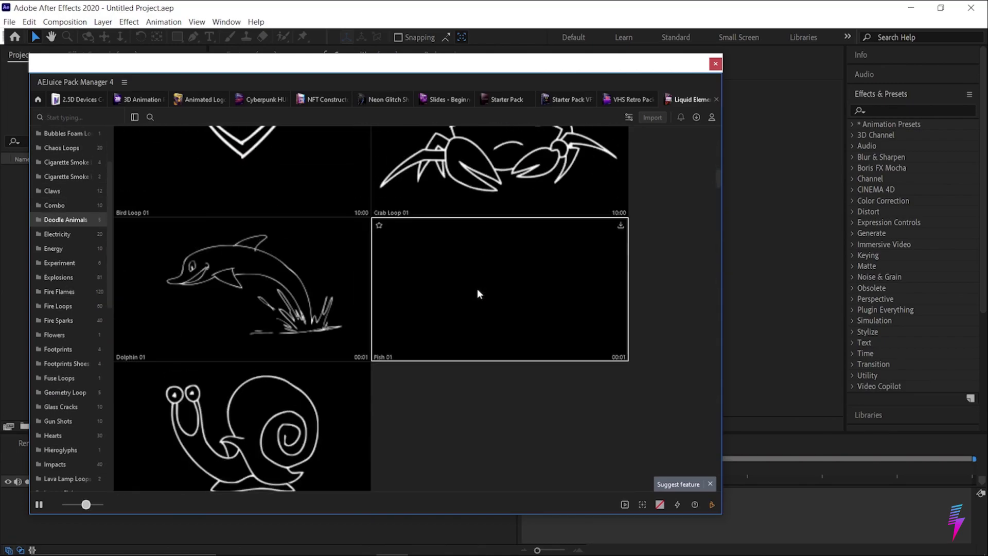
pyautogui.scroll(2, 476, 291)
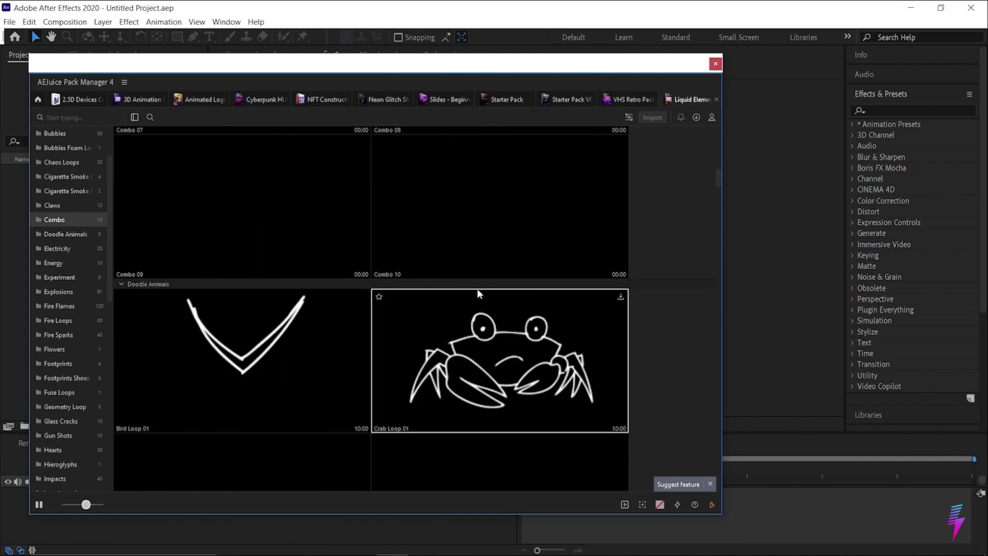
pyautogui.scroll(-3, 477, 294)
pyautogui.scroll(-8, 477, 294)
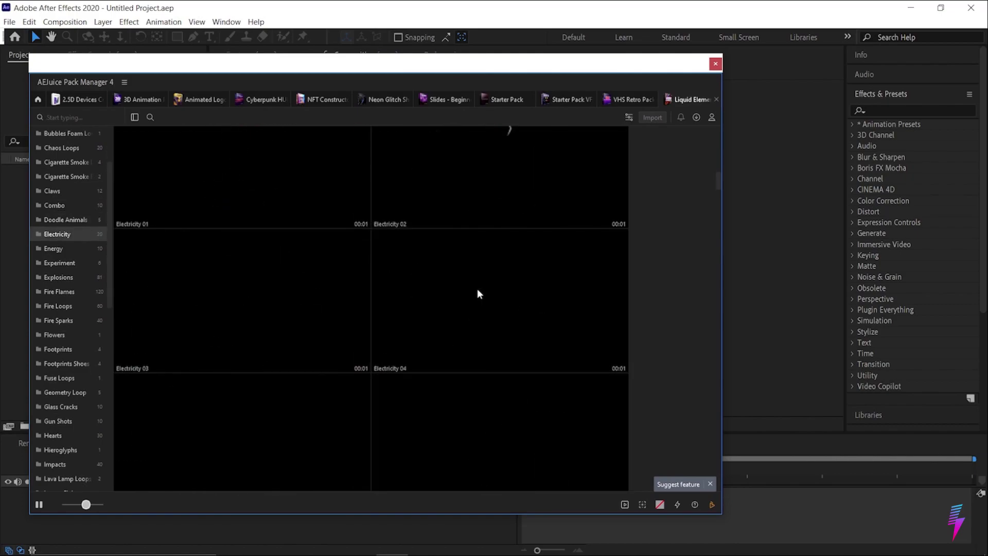
pyautogui.scroll(-5, 478, 294)
pyautogui.scroll(-10, 477, 293)
pyautogui.scroll(-3, 477, 288)
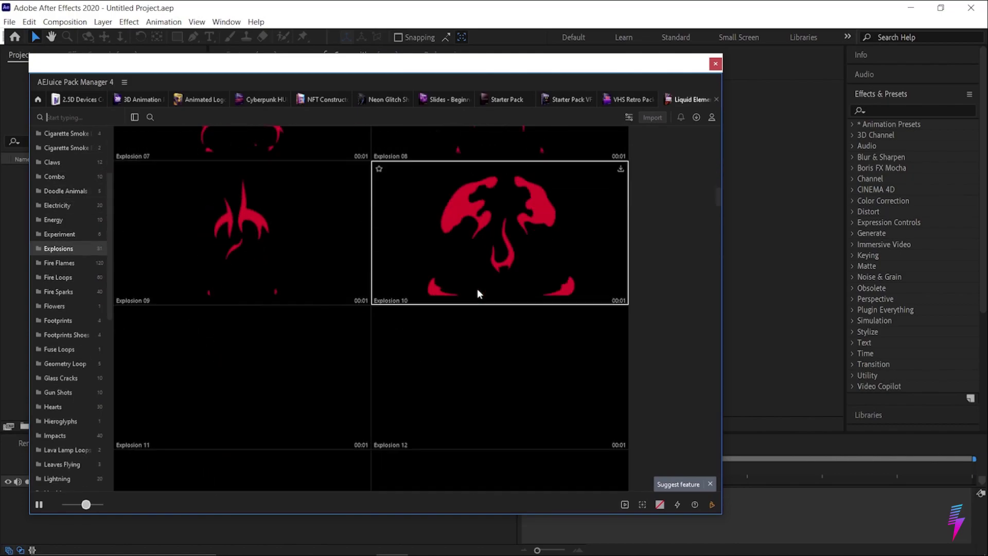
pyautogui.scroll(-3, 478, 288)
pyautogui.scroll(-3, 478, 289)
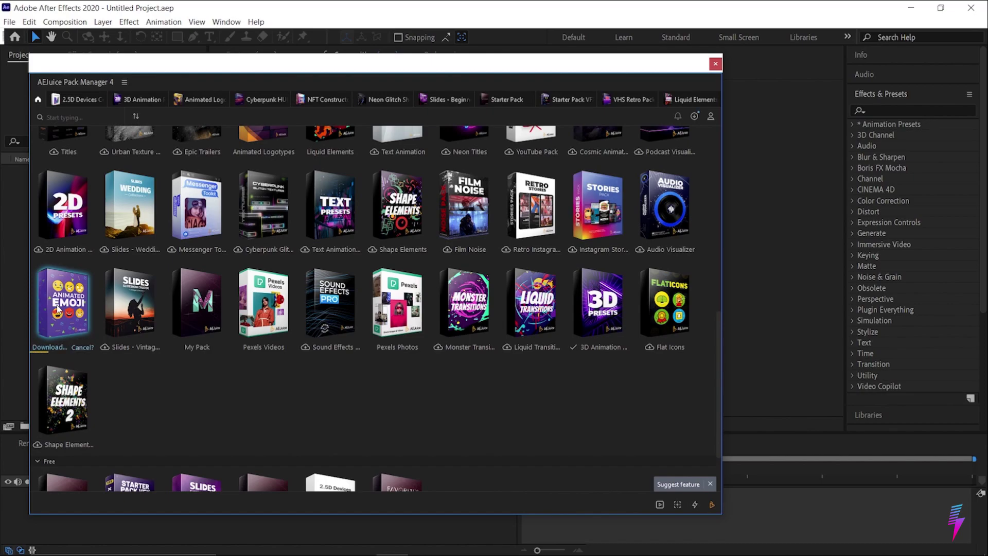
# Browse the Animated Emoji pack's emoji previews.
pyautogui.click(56, 304)
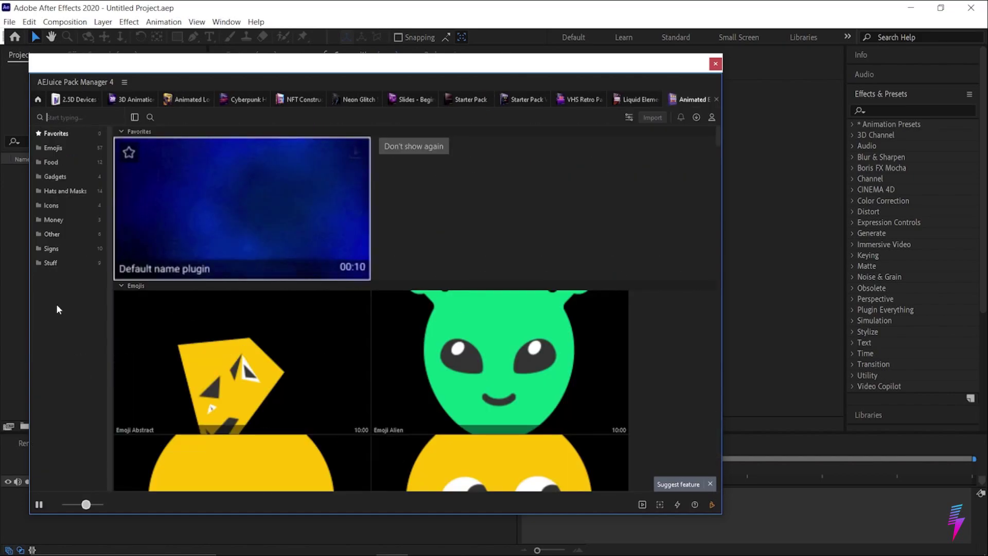
pyautogui.scroll(-3, 386, 365)
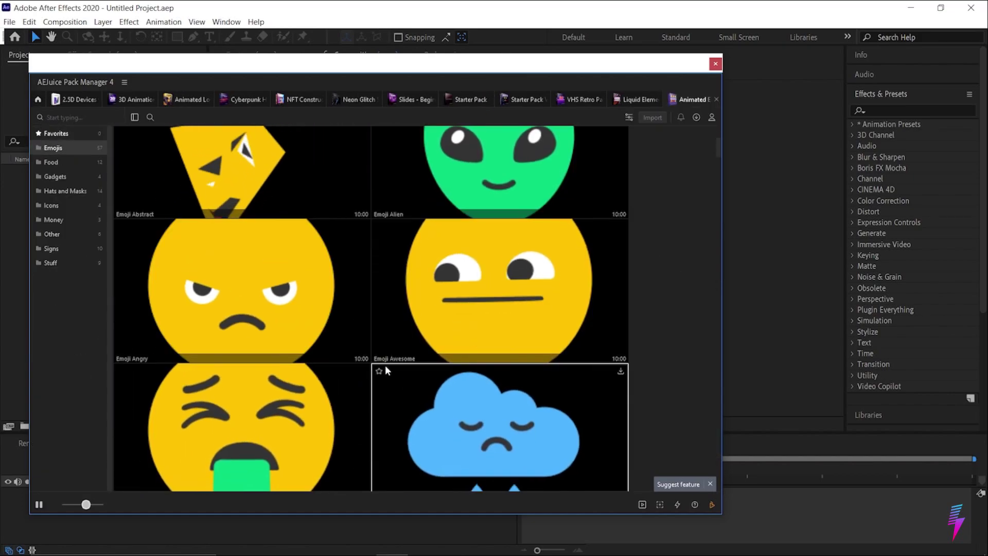
pyautogui.scroll(-3, 385, 365)
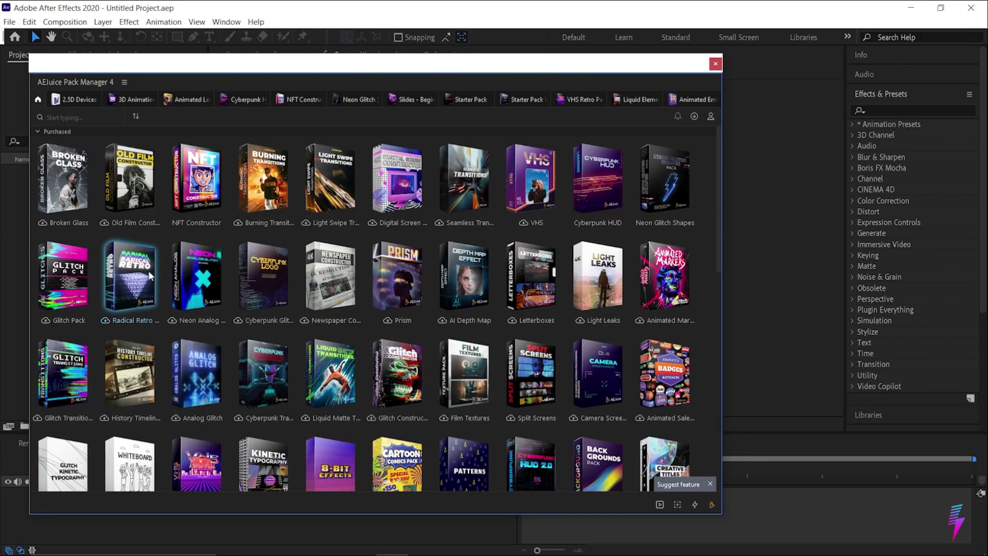
# Browse the Neon Analog Glitch pack's shape previews.
pyautogui.click(203, 280)
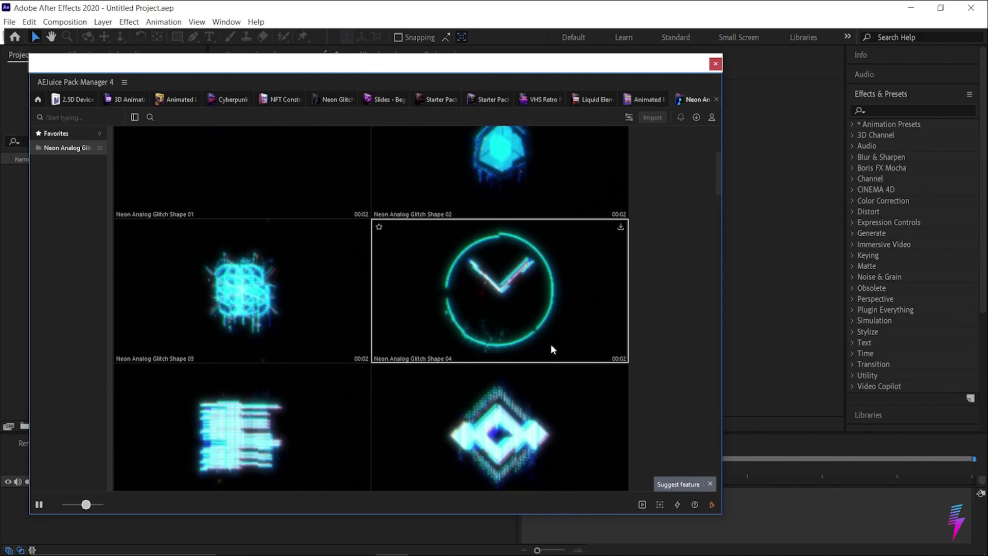
pyautogui.scroll(-8, 550, 350)
pyautogui.scroll(-3, 550, 350)
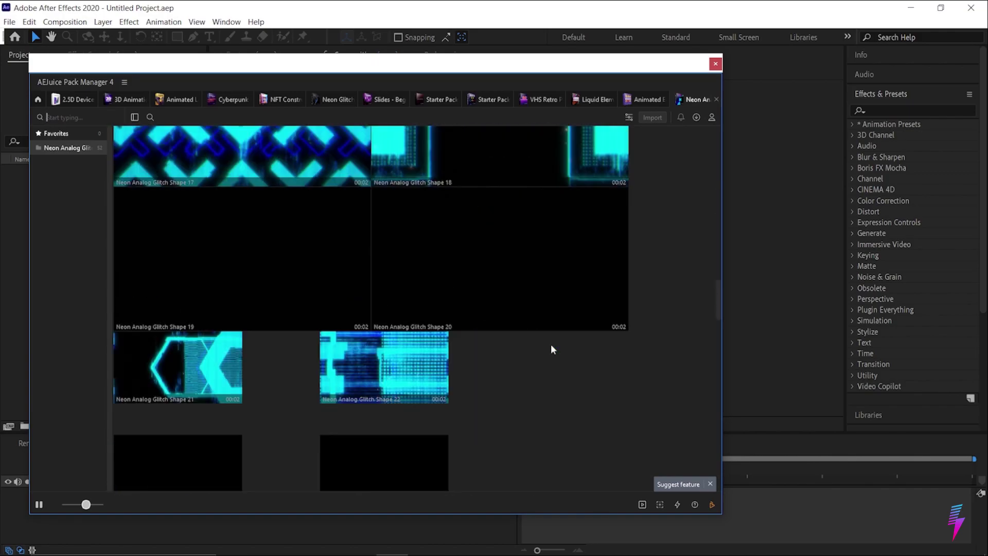
pyautogui.scroll(-2, 550, 350)
pyautogui.scroll(-3, 551, 350)
pyautogui.scroll(-2, 551, 350)
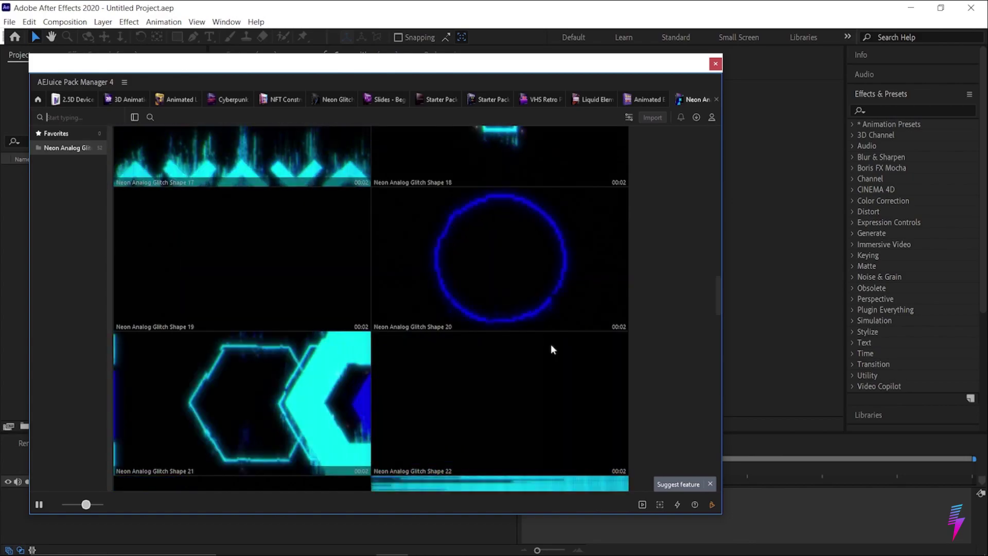
pyautogui.scroll(-2, 550, 349)
pyautogui.scroll(-2, 551, 350)
pyautogui.scroll(-2, 551, 349)
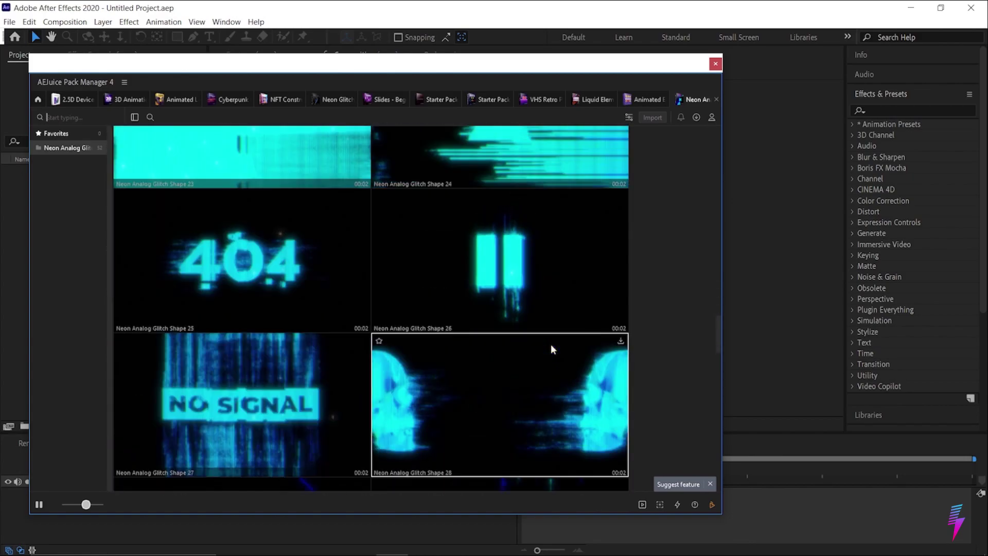
pyautogui.scroll(-2, 550, 350)
pyautogui.scroll(-2, 551, 349)
pyautogui.scroll(-2, 551, 350)
pyautogui.scroll(-2, 552, 350)
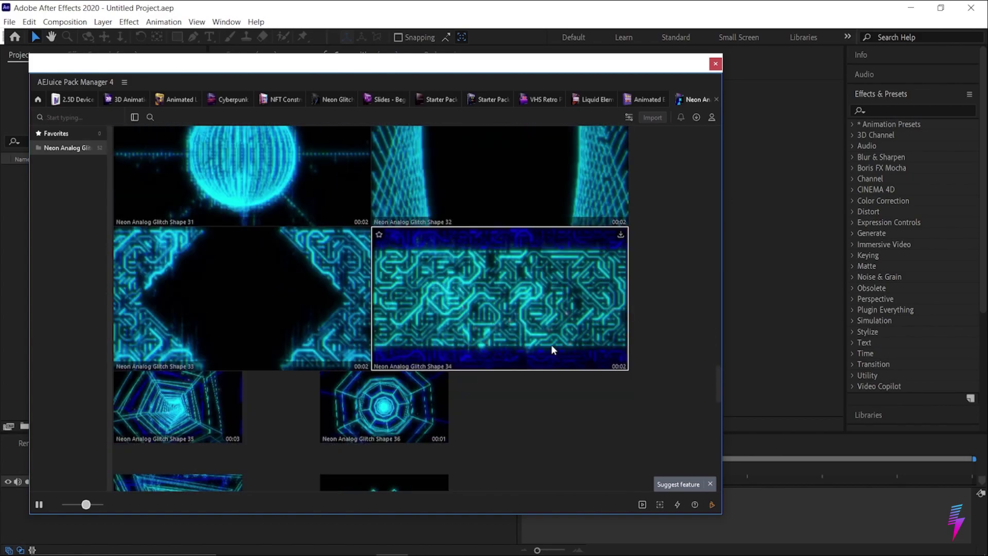
pyautogui.scroll(-2, 551, 349)
pyautogui.scroll(-2, 551, 350)
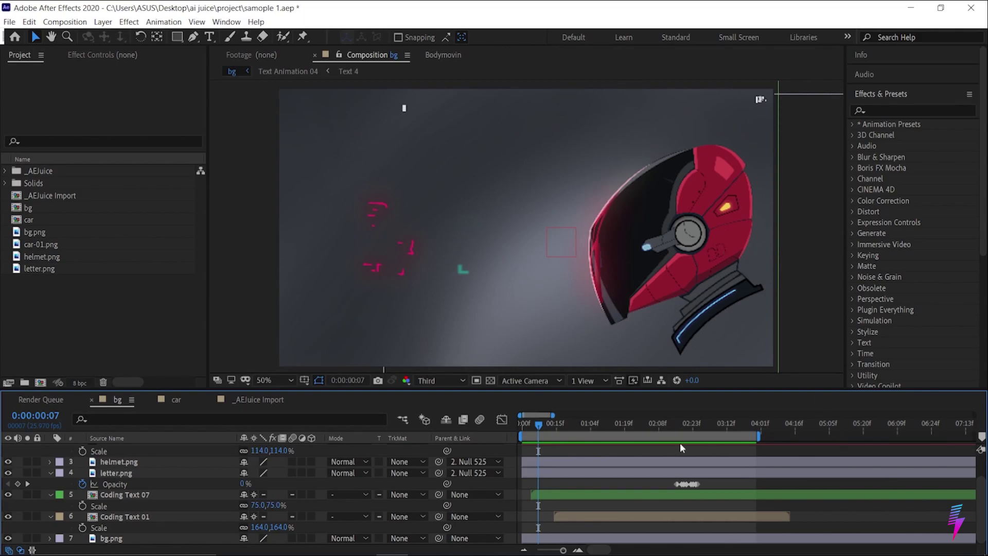
# Preview the RED 2077 Future Soldier comp, then begin a new composition.
pyautogui.press('space')
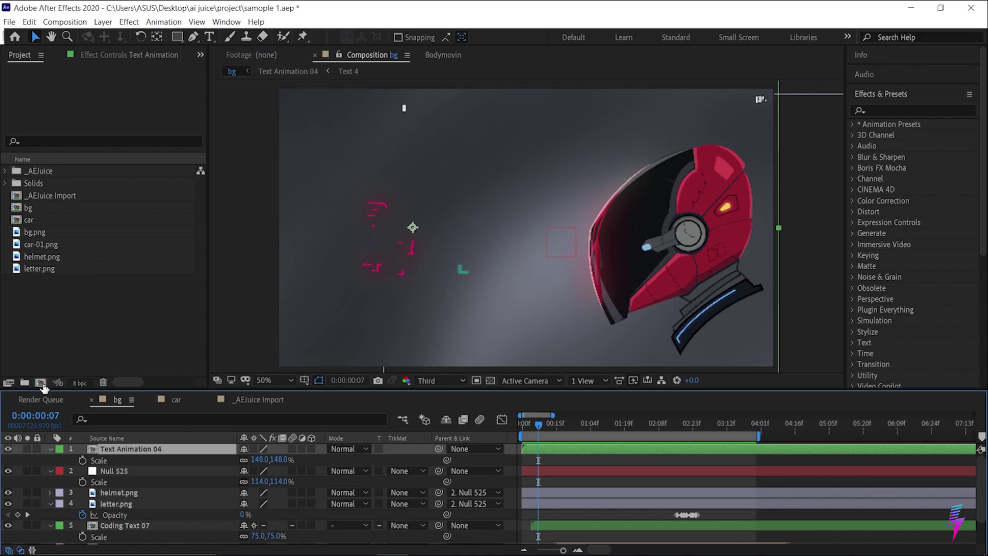
pyautogui.click(40, 383)
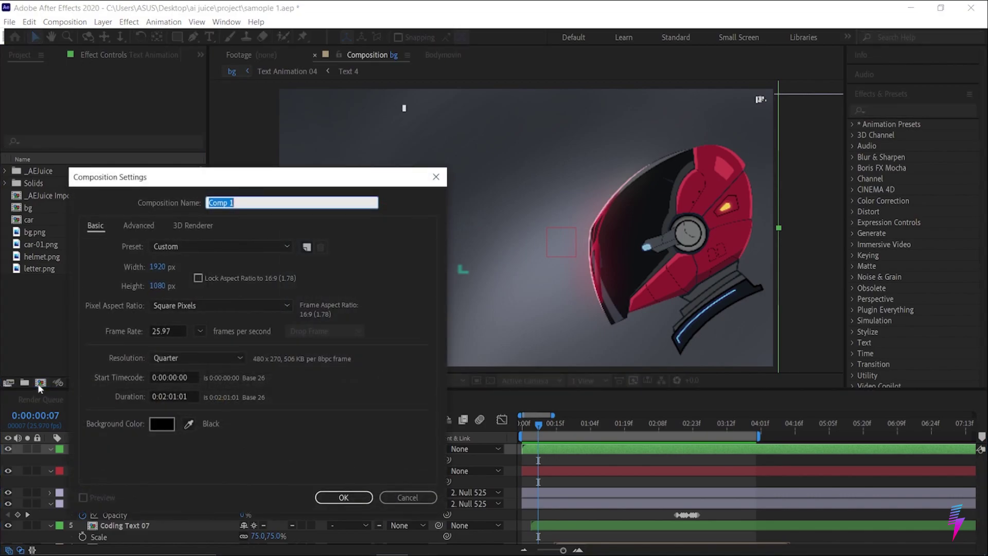
# Create Comp 1 and add bg.png as its background layer.
pyautogui.click(342, 499)
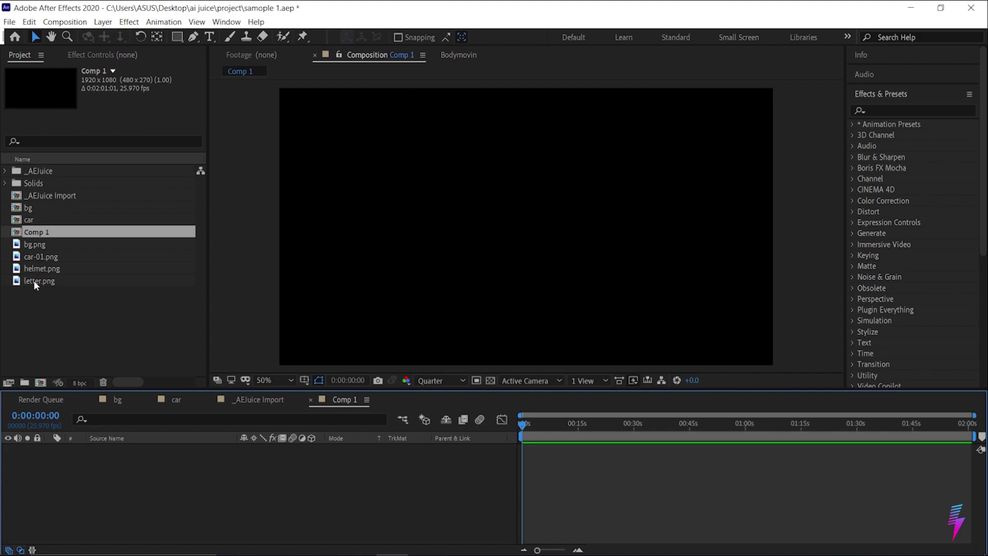
pyautogui.click(69, 246)
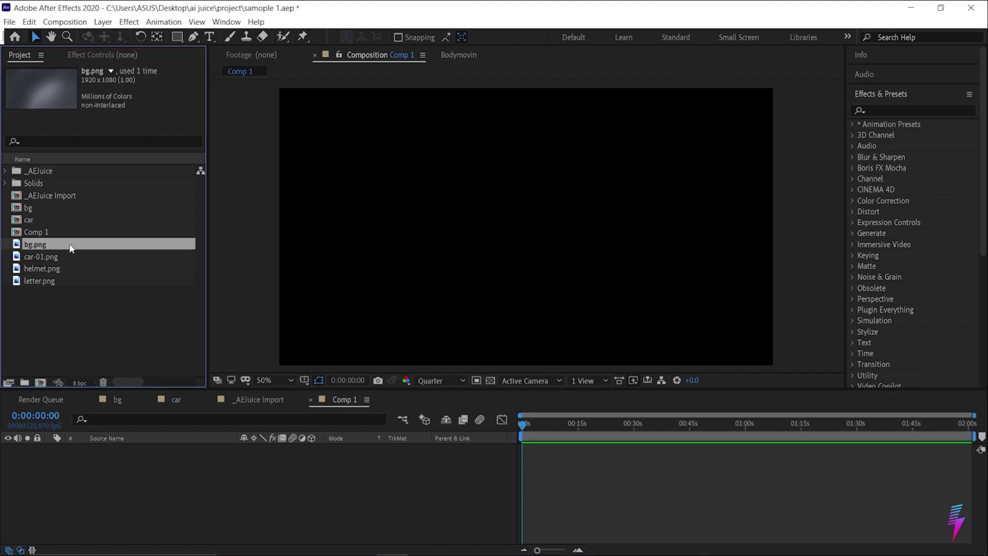
pyautogui.moveTo(90, 479); pyautogui.dragTo(81, 483)
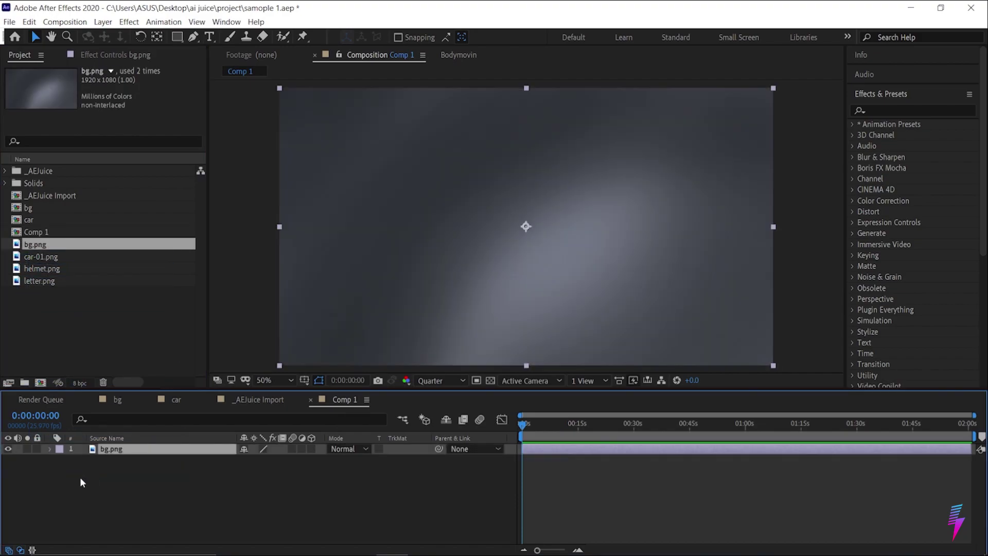
# Add letter.png and helmet.png as layers above the bg layer.
pyautogui.click(43, 283)
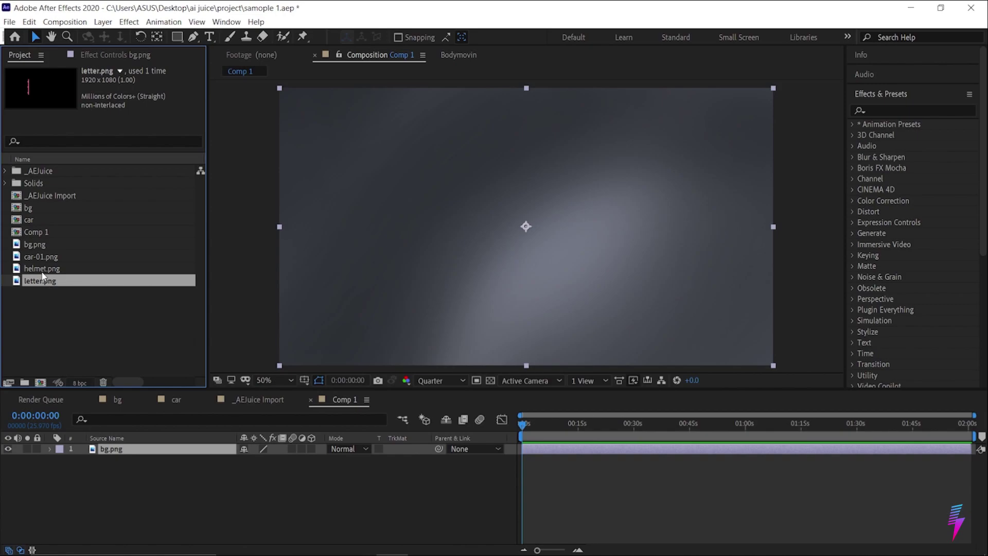
pyautogui.keyDown('ctrl'); pyautogui.click(54, 270); pyautogui.keyUp('ctrl')
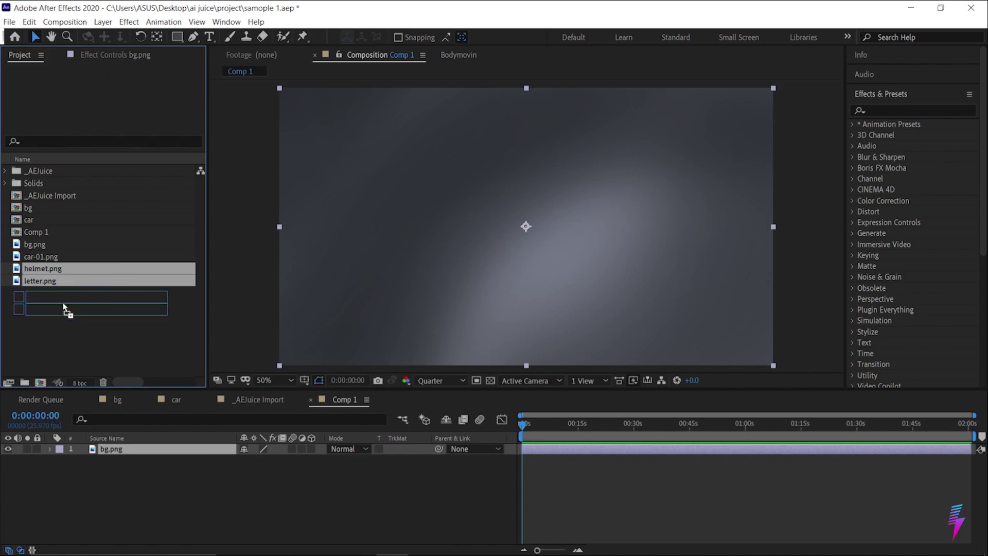
pyautogui.moveTo(87, 433); pyautogui.dragTo(96, 456)
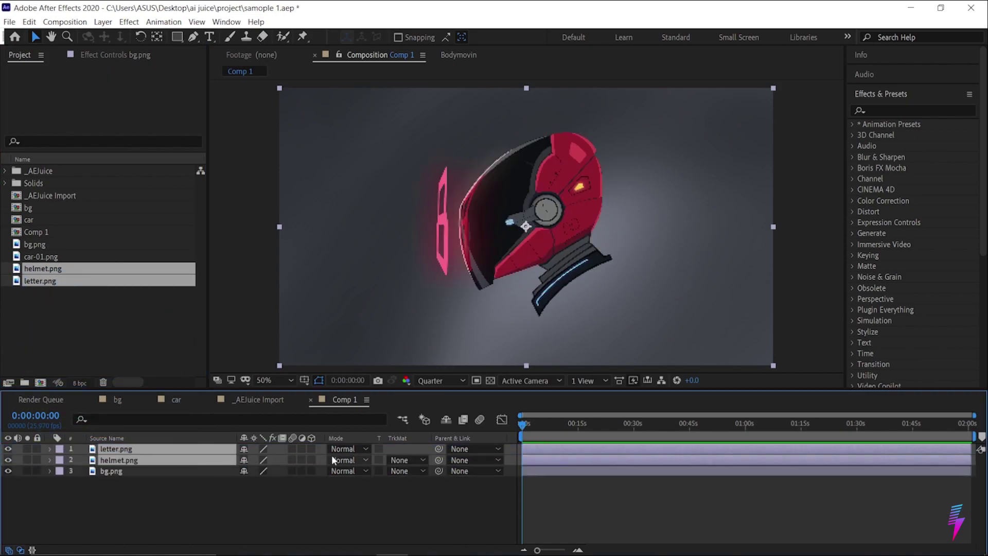
# Parent helmet and letter to a new Null 666, then launch AEJuice Pack Manager 4.
pyautogui.hotkey('ctrl', 'alt', 'shift', 'y')
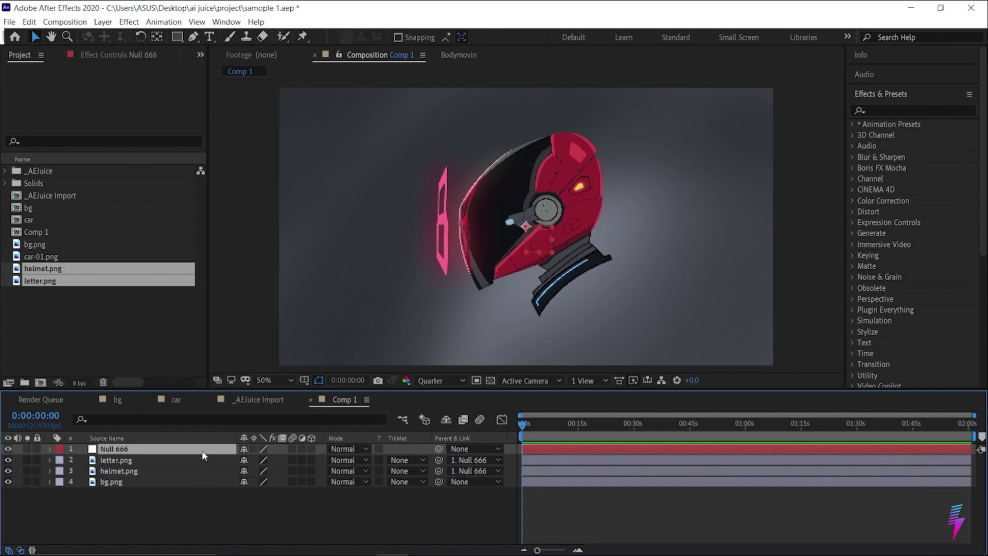
pyautogui.press('Return')
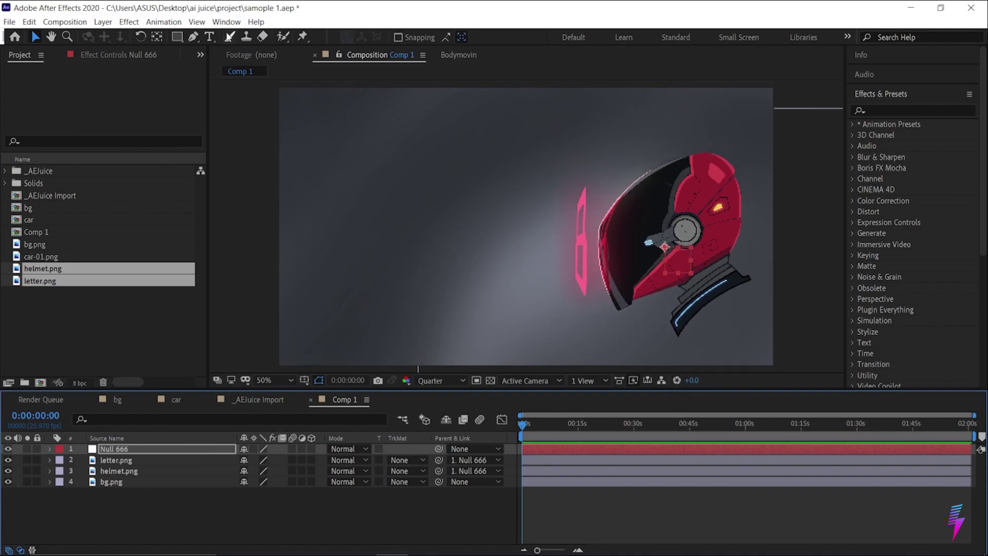
pyautogui.click(228, 23)
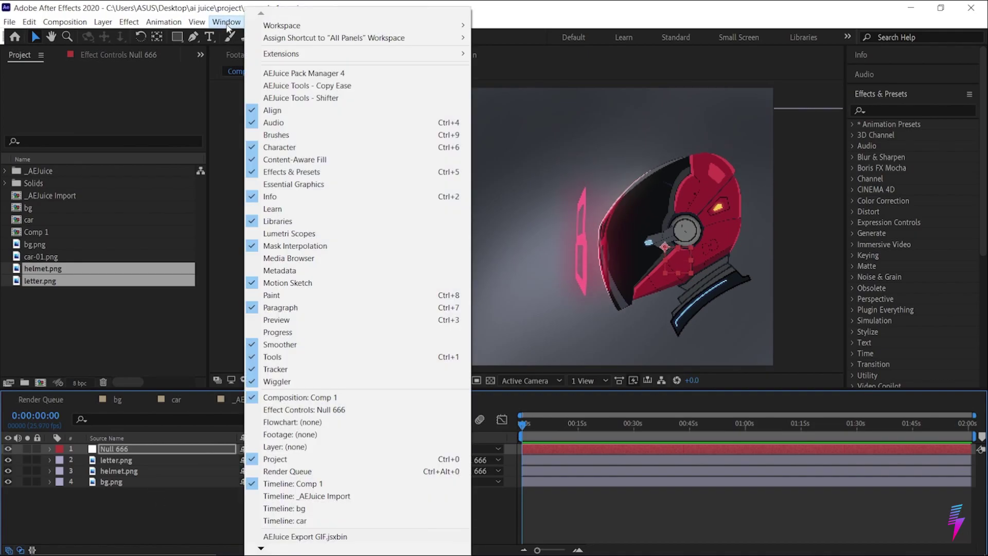
pyautogui.click(265, 74)
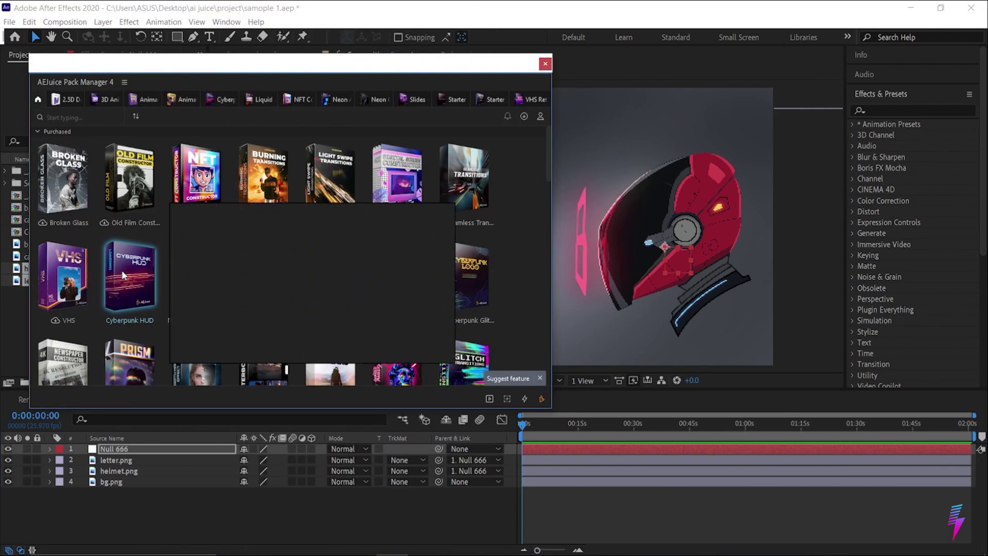
# Import Text Animation 04 from the Cyberpunk HUD pack into Comp 1.
pyautogui.click(121, 270)
pyautogui.scroll(-5, 443, 241)
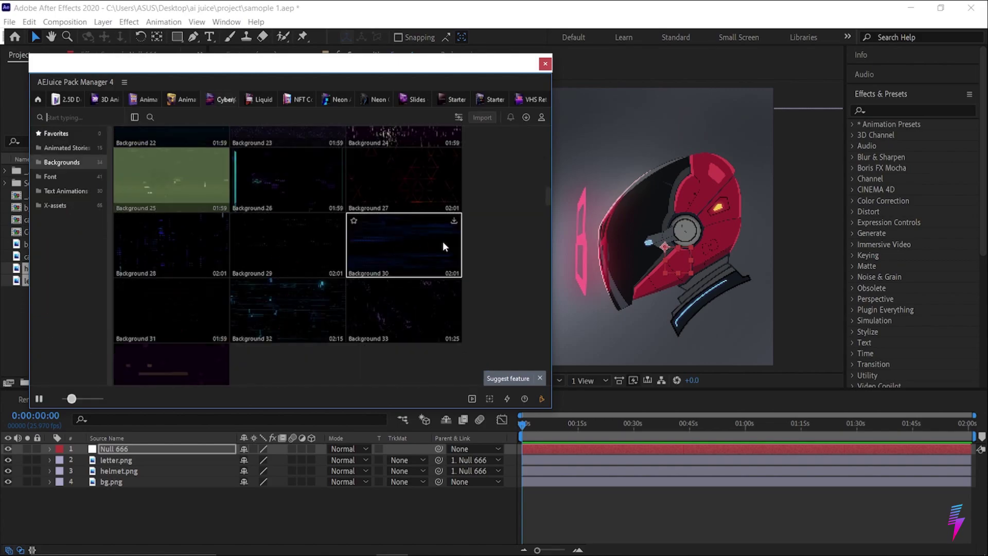
pyautogui.scroll(-10, 443, 247)
pyautogui.scroll(-5, 467, 252)
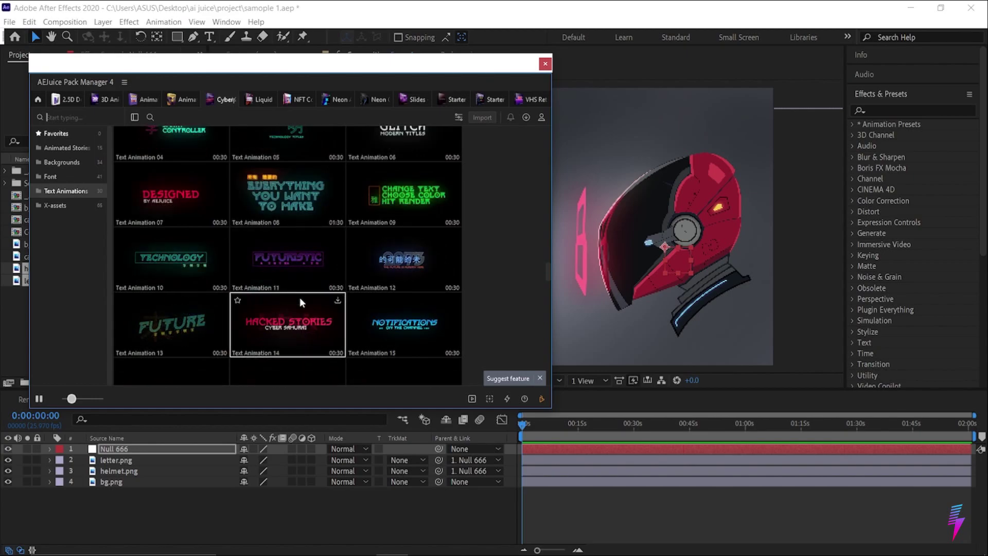
pyautogui.scroll(-2, 300, 297)
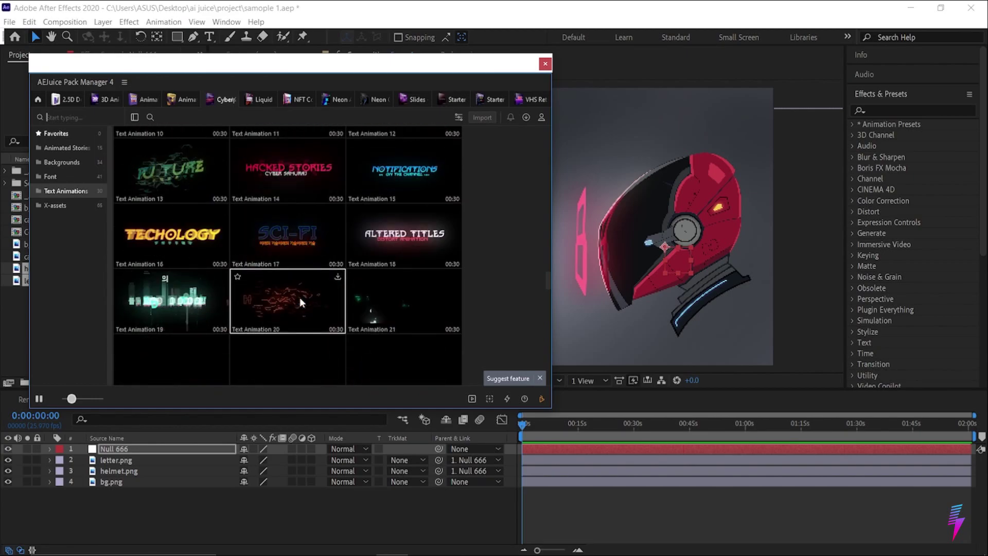
pyautogui.scroll(3, 300, 298)
pyautogui.click(216, 185)
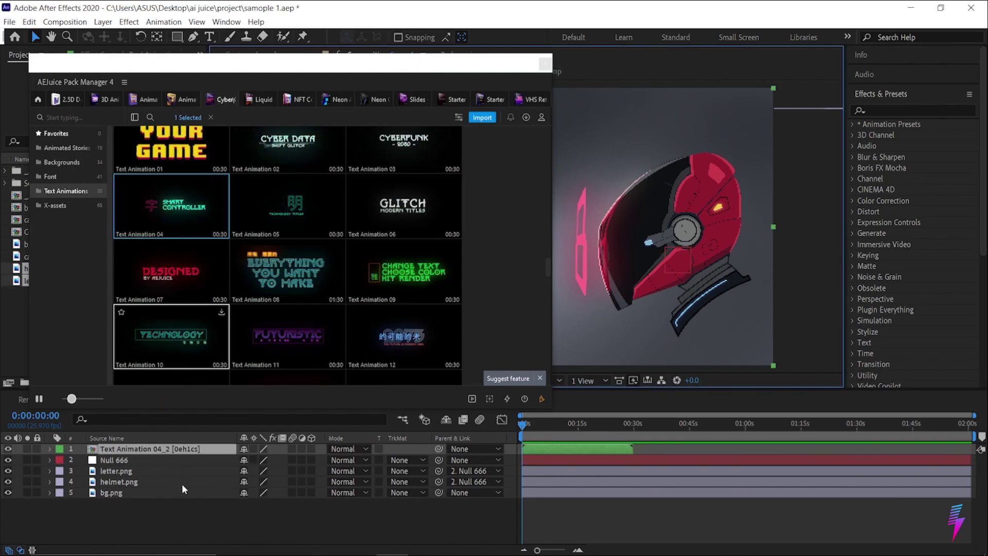
pyautogui.scroll(-5, 423, 205)
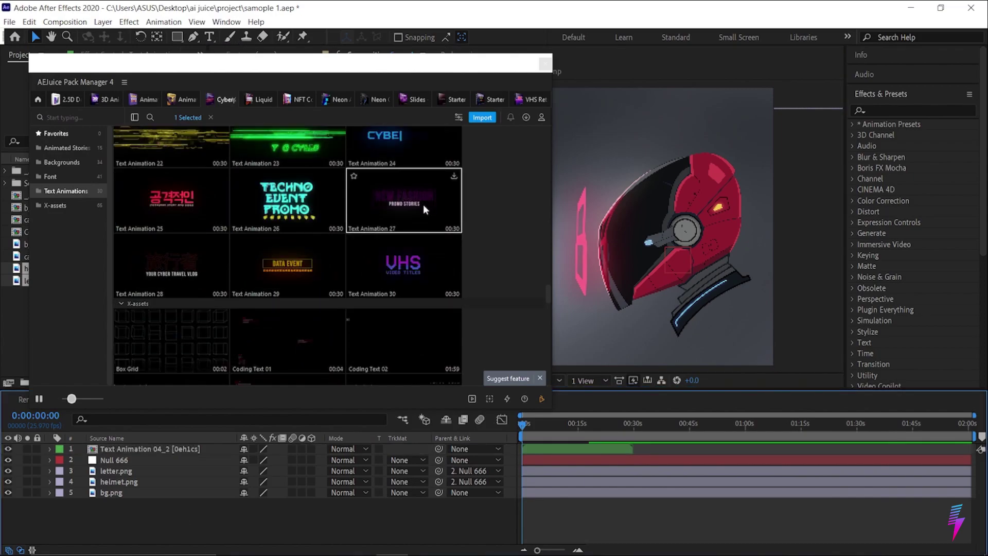
pyautogui.scroll(-5, 423, 205)
pyautogui.scroll(-5, 424, 204)
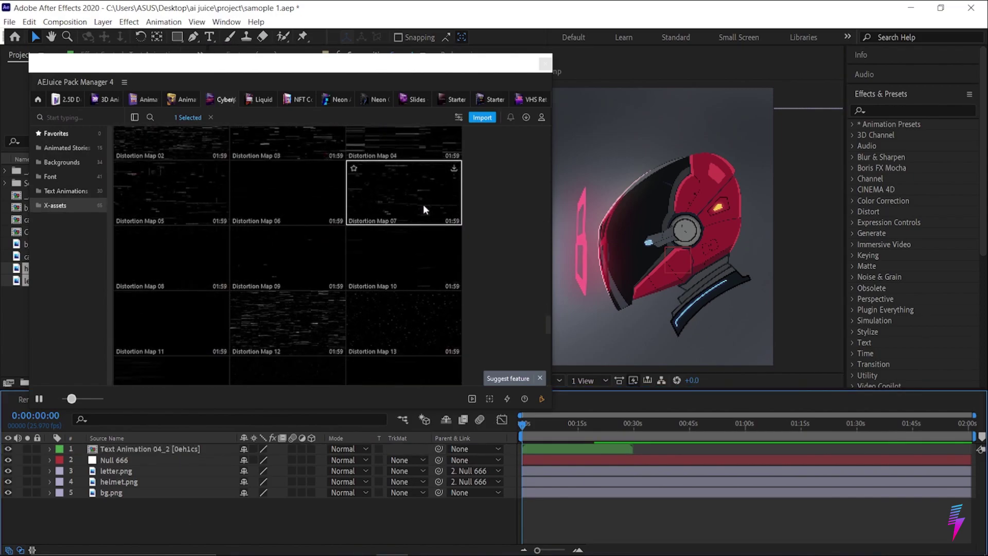
pyautogui.scroll(5, 463, 316)
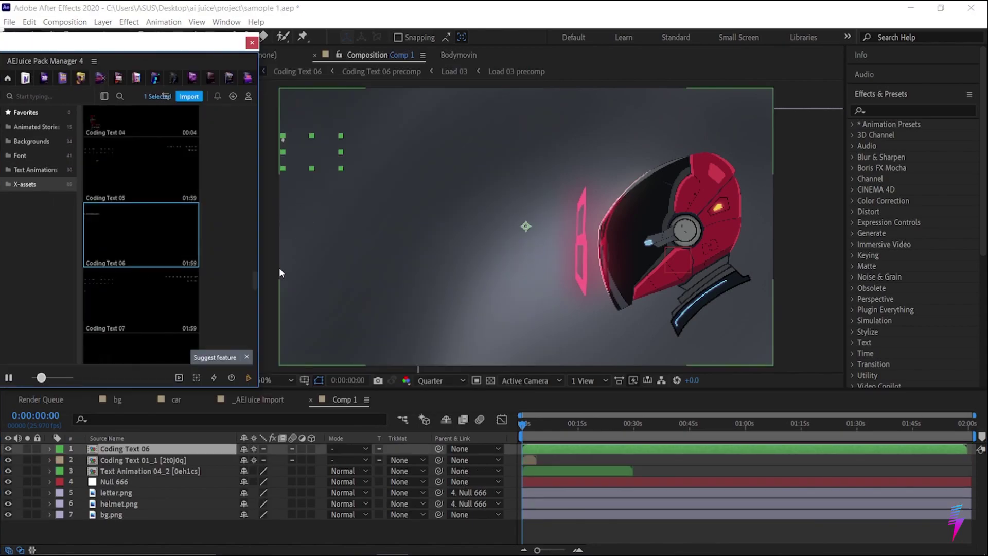
# Drill into Text Animation 04's nested Text Precomp 04 and select the Text 4 layer.
pyautogui.click(528, 423)
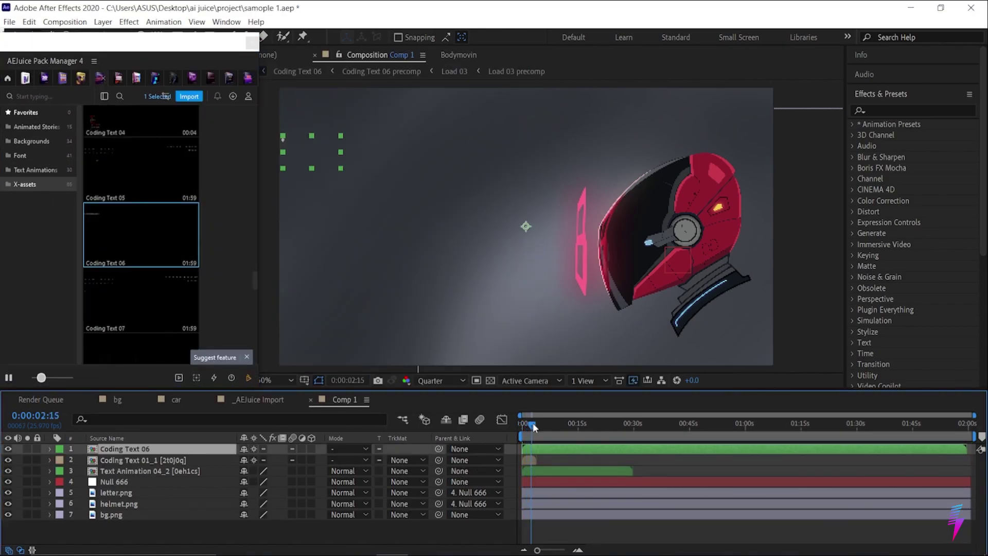
pyautogui.click(131, 471)
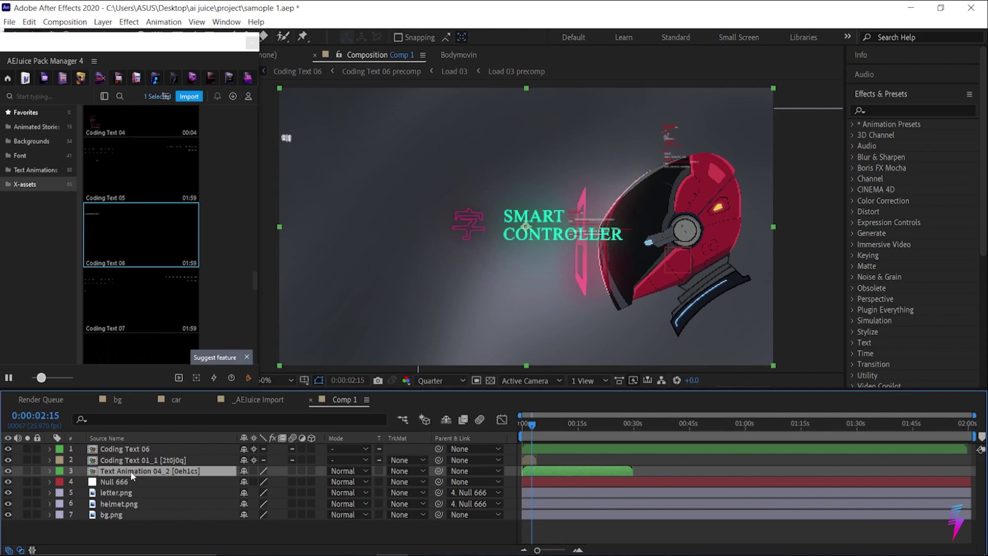
pyautogui.doubleClick(130, 472)
pyautogui.doubleClick(126, 471)
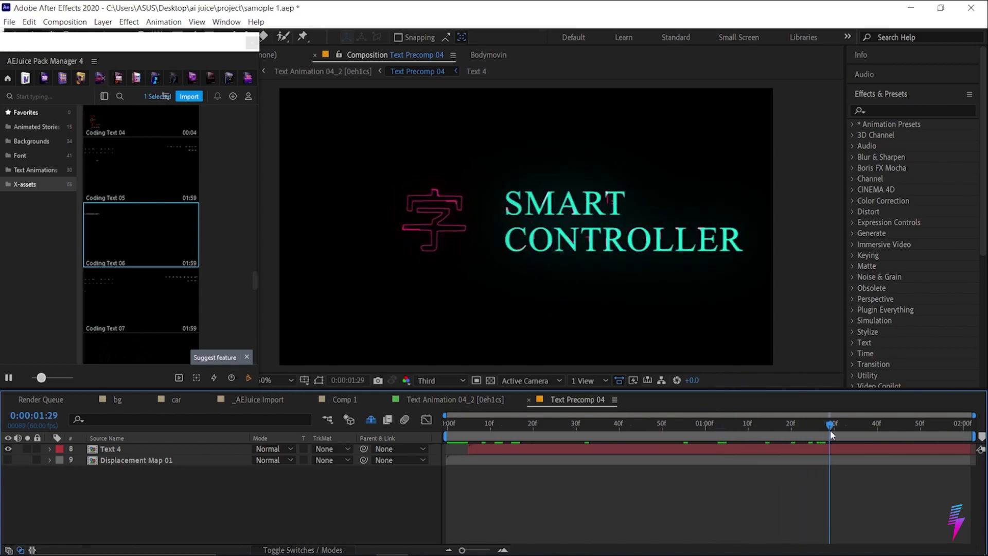
pyautogui.scroll(3, 155, 487)
pyautogui.click(124, 534)
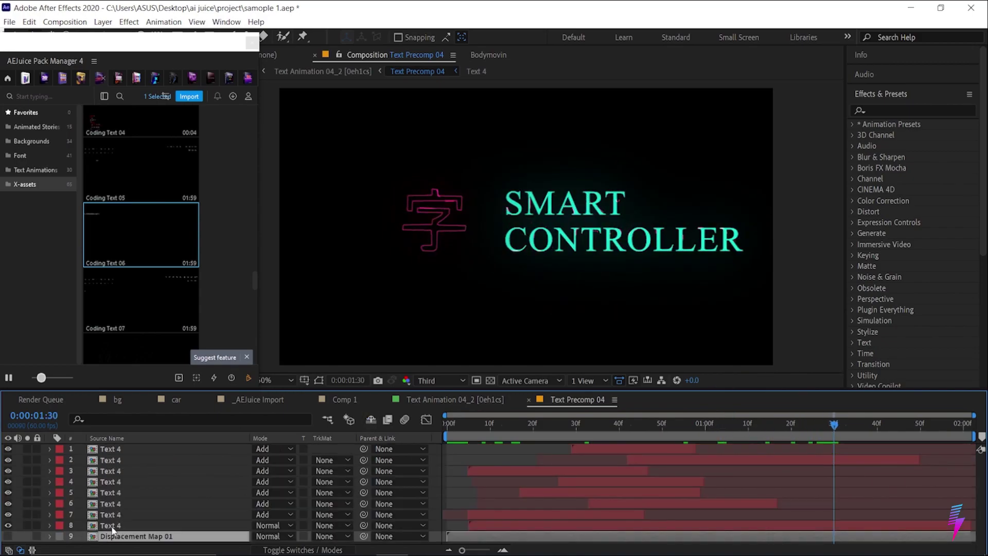
# In Text 4, test-scale the Text 01 kanji glyph to 182% and move it, then undo.
pyautogui.doubleClick(112, 523)
pyautogui.click(101, 450)
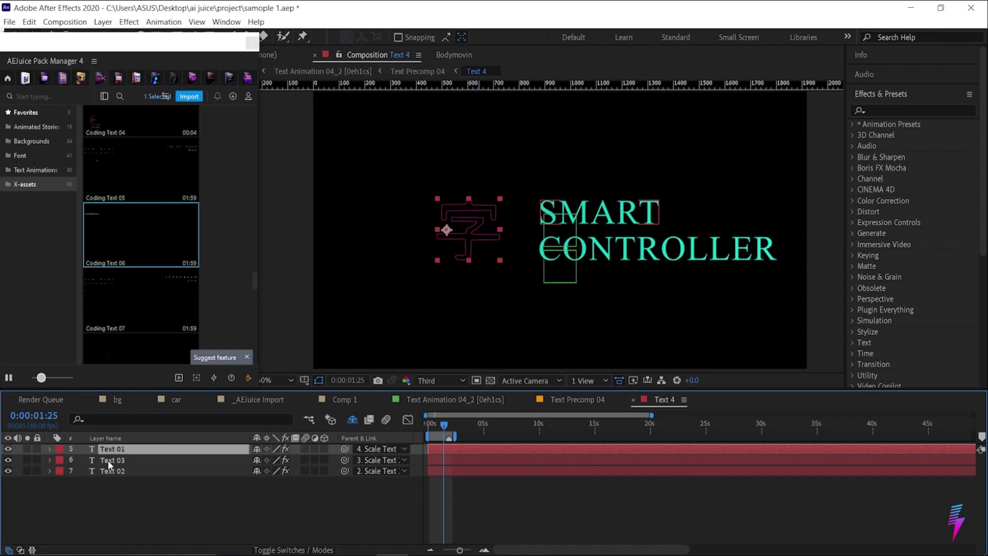
pyautogui.press('s')
pyautogui.moveTo(268, 461); pyautogui.dragTo(329, 459)
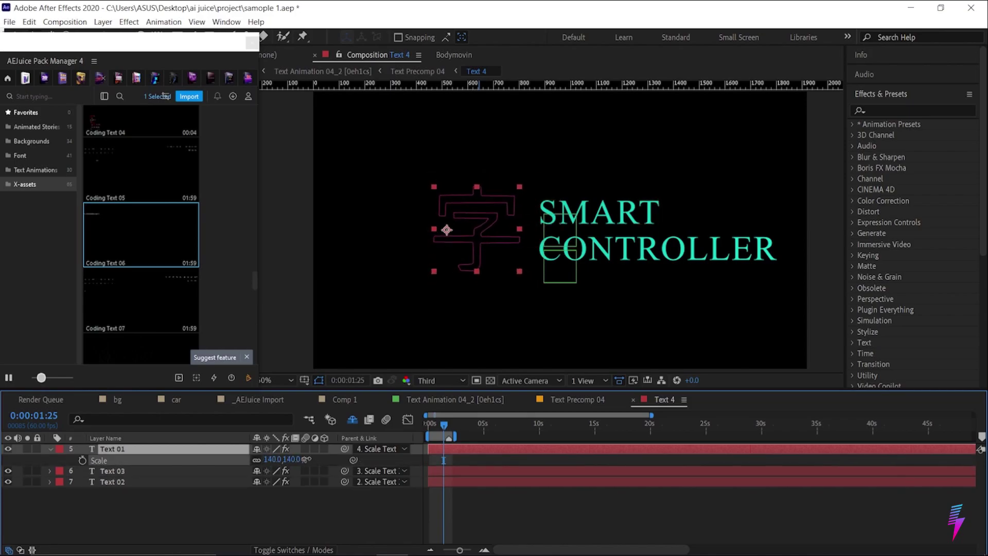
pyautogui.moveTo(473, 249); pyautogui.dragTo(390, 250)
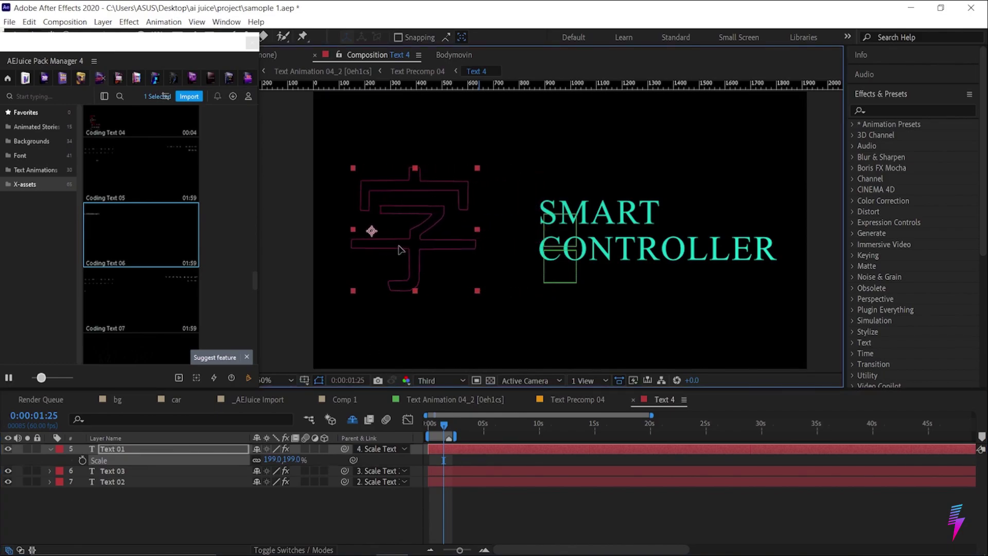
pyautogui.hotkey('ctrl', 'z')
pyautogui.hotkey('ctrl', 'z')
pyautogui.hotkey('ctrl', 'z')
pyautogui.click(631, 217)
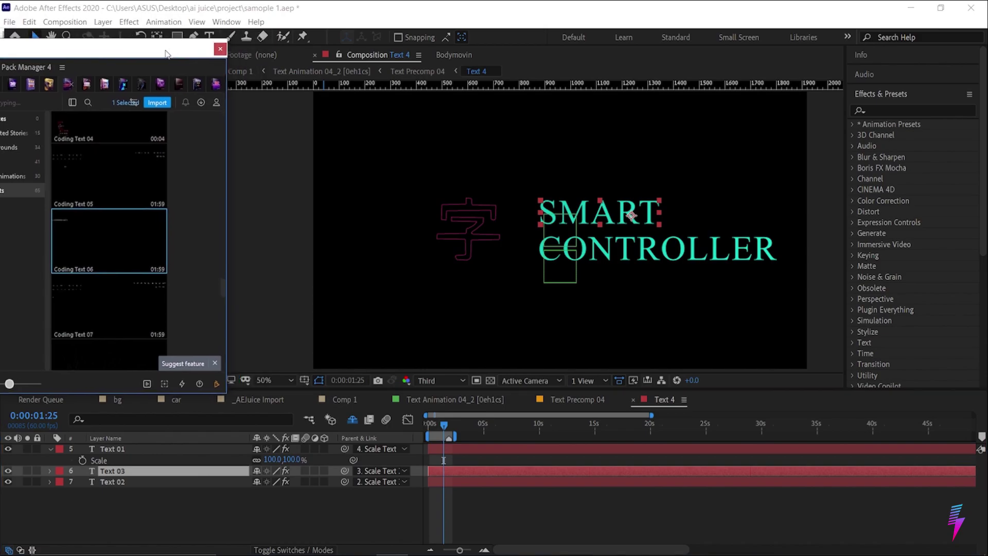
# Retitle SMART to 'RED 2077' and set it in Akira Expanded.
pyautogui.doubleClick(608, 217)
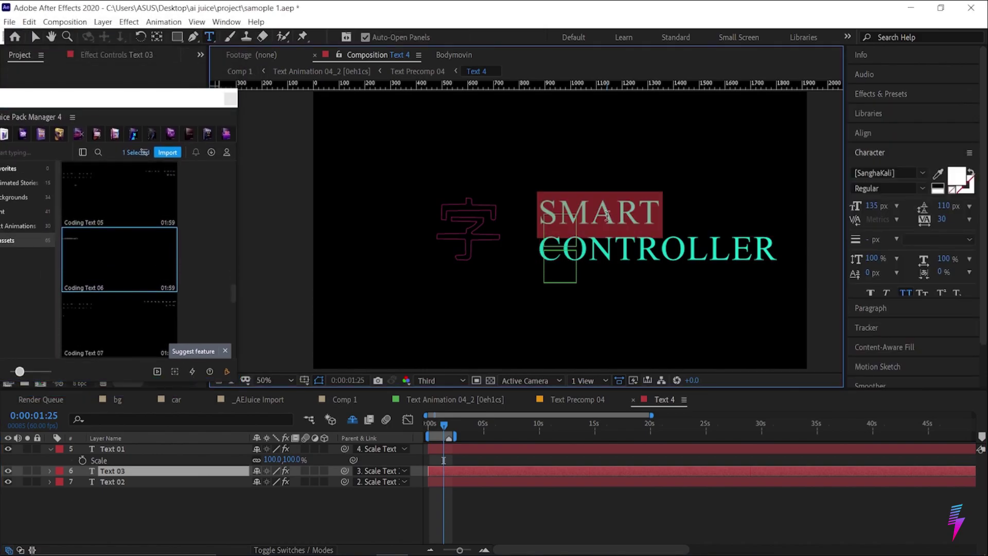
pyautogui.write('RED 2077')
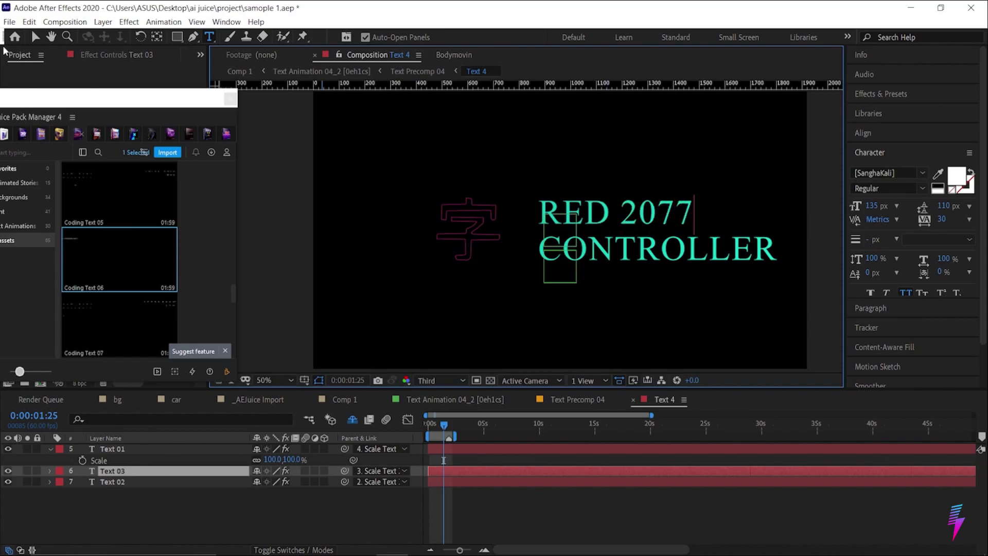
pyautogui.click(35, 36)
pyautogui.click(888, 174)
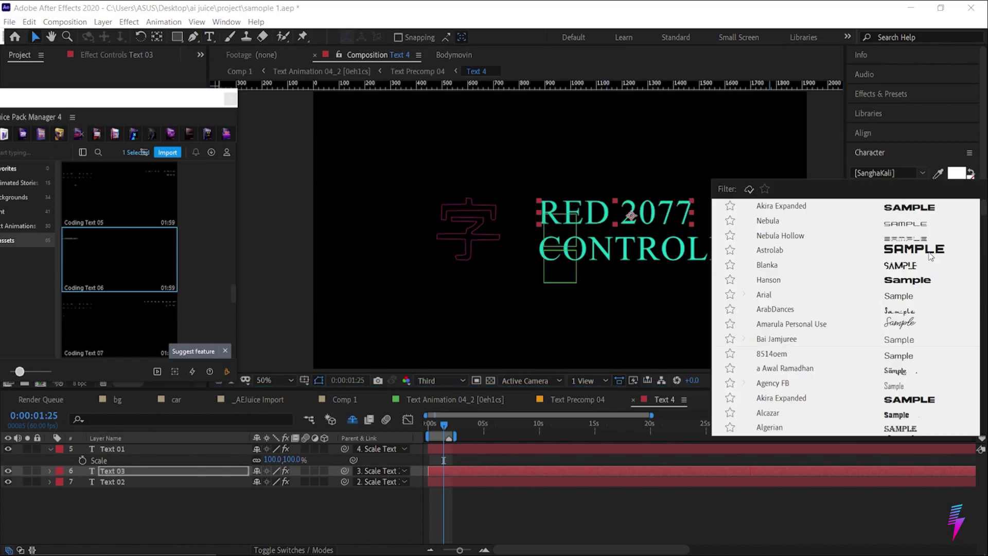
pyautogui.click(888, 208)
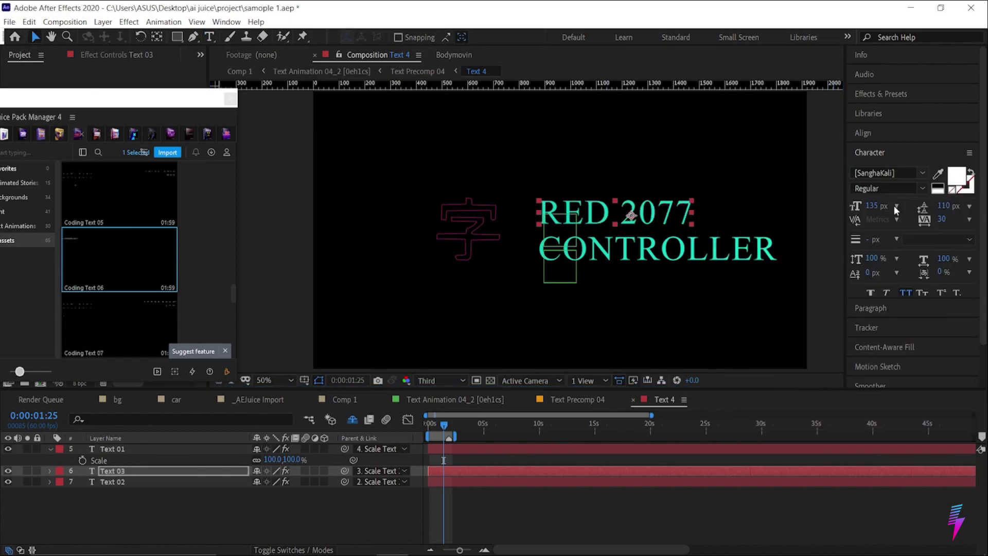
# Change the CONTROLLER text to 'FUTURE SOLDIER'.
pyautogui.click(111, 482)
pyautogui.hotkey('ctrl', 't')
pyautogui.click(590, 256)
pyautogui.doubleClick(593, 256)
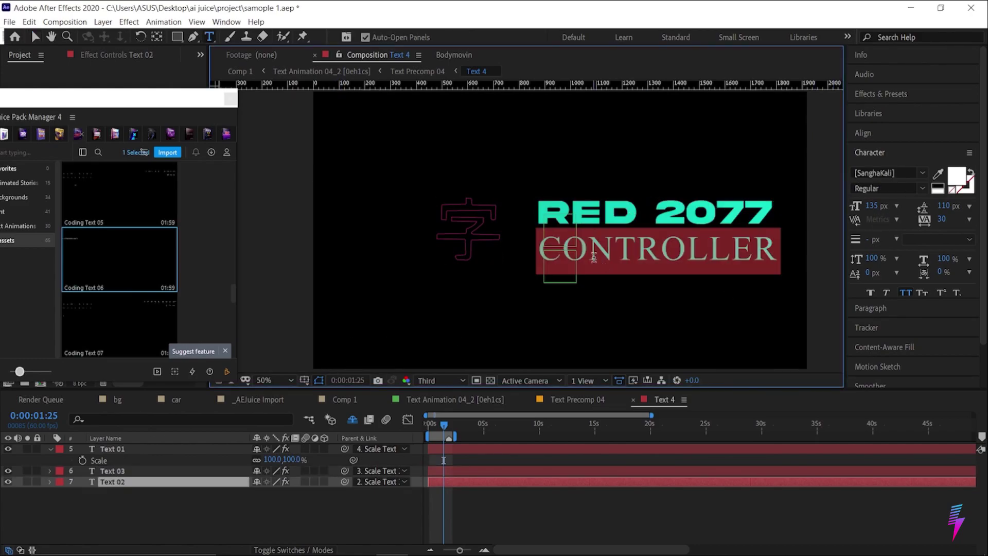
pyautogui.write('FUTURE SOLDIER')
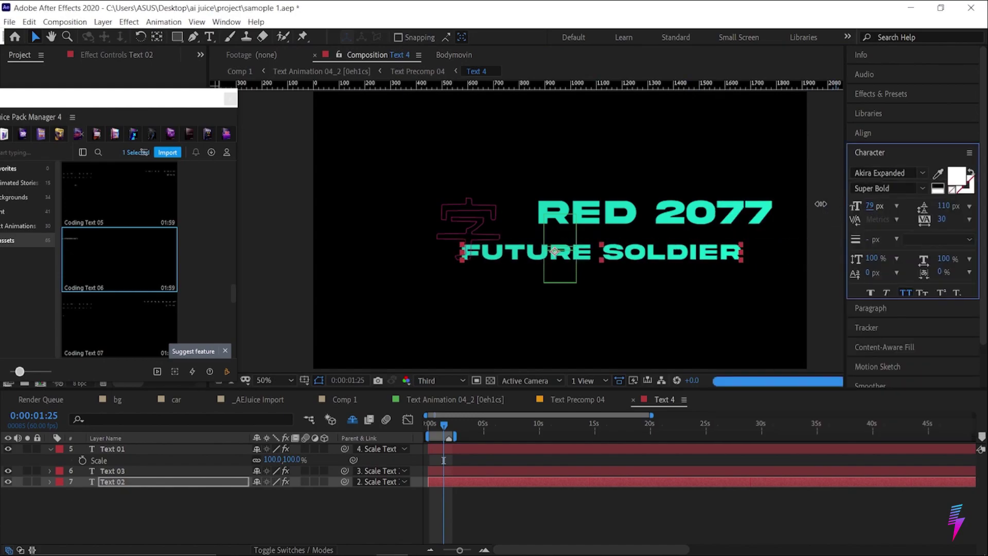
pyautogui.press('Escape')
pyautogui.scroll(-1, 675, 253)
pyautogui.scroll(-1, 656, 247)
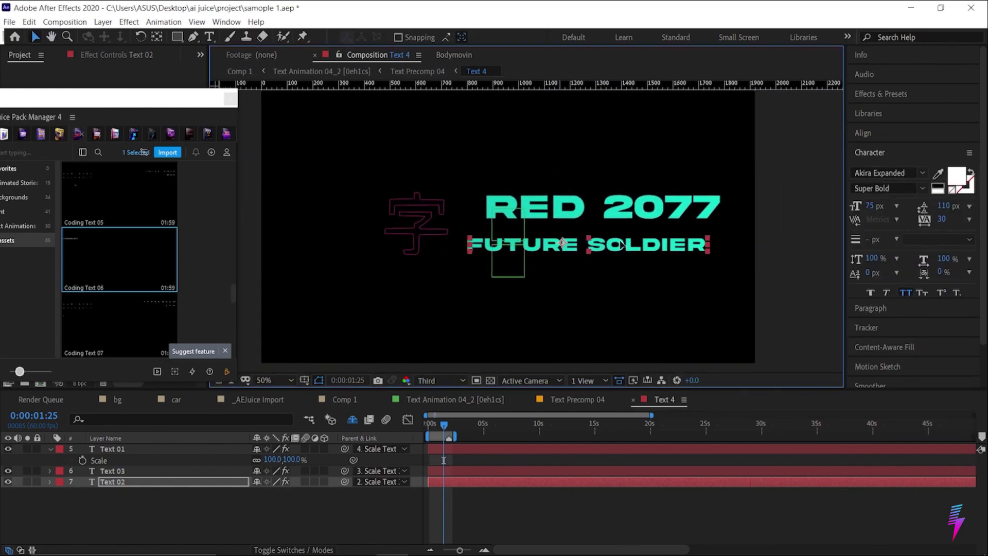
# Scale the kanji glyph to 149%, nudge it up, and preview from the start.
pyautogui.moveTo(278, 460); pyautogui.dragTo(308, 460)
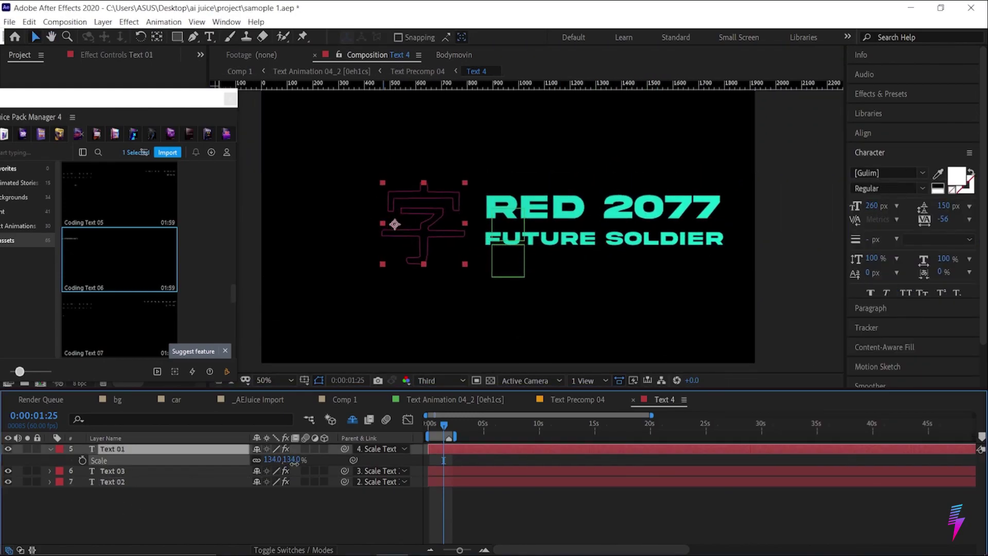
pyautogui.click(440, 229)
pyautogui.hotkey('shift', 'Up')
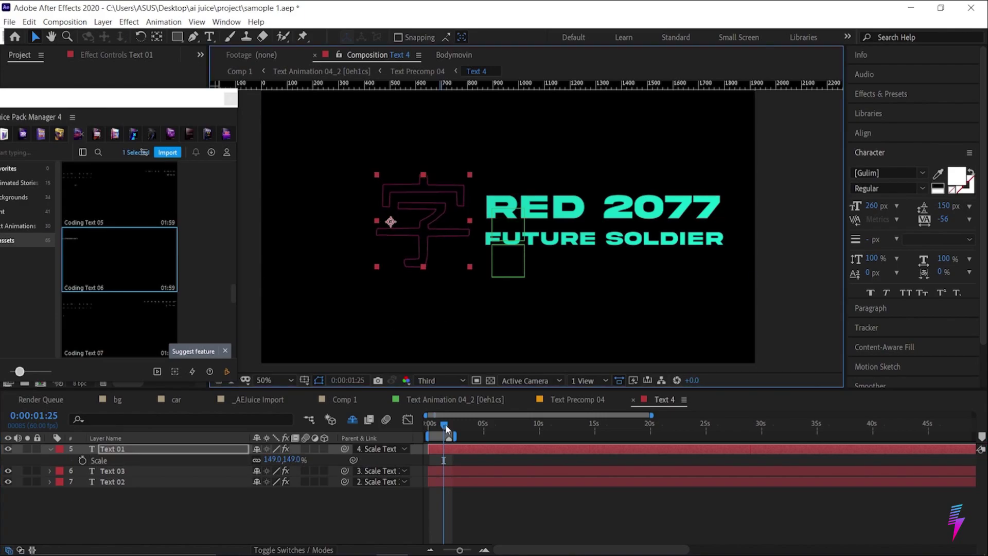
pyautogui.moveTo(440, 422); pyautogui.dragTo(418, 423)
pyautogui.press('space')
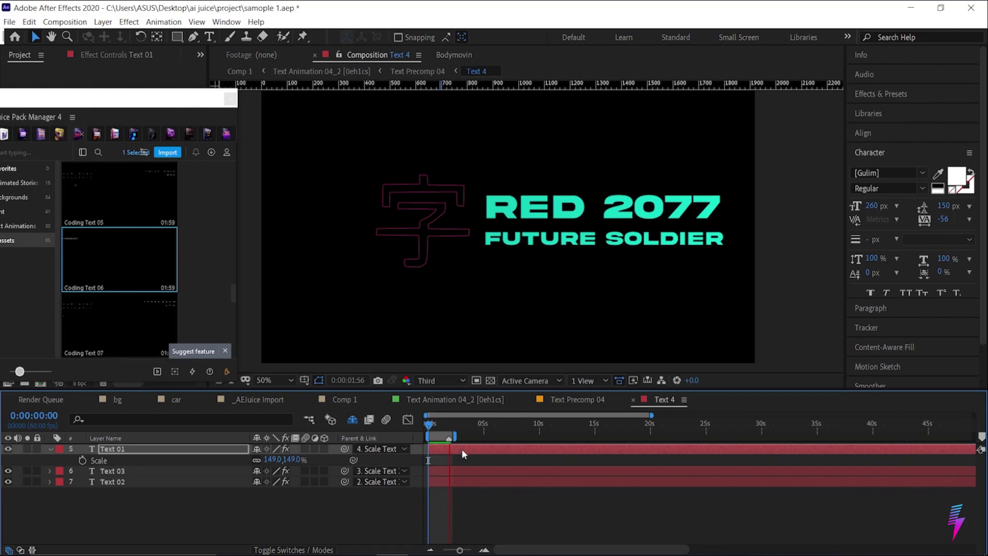
# In Comp 1, nudge the title layer left and slightly down.
pyautogui.click(441, 423)
pyautogui.click(345, 399)
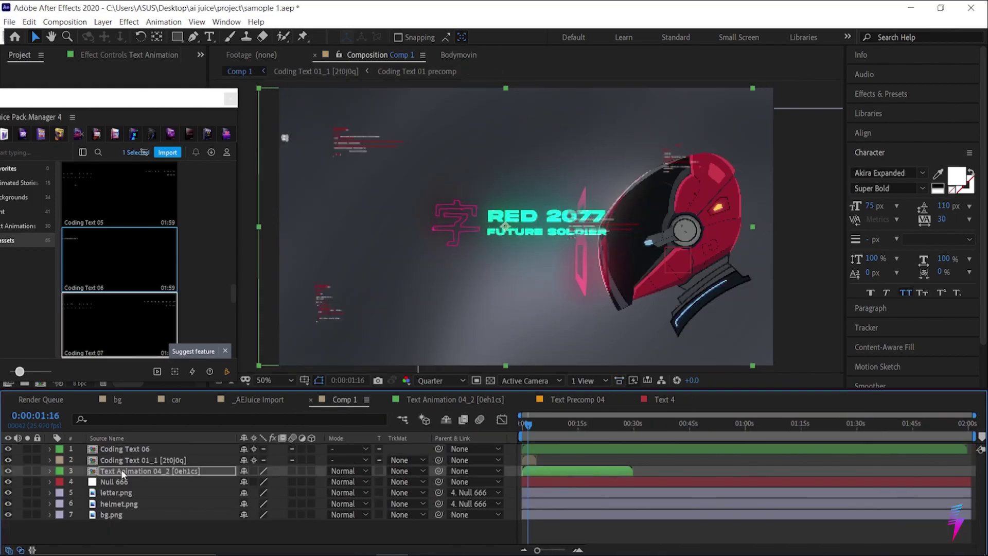
pyautogui.hotkey('shift', 'Left')
pyautogui.hotkey('shift', 'Left')
pyautogui.hotkey('shift', 'Left')
pyautogui.hotkey('shift', 'Left')
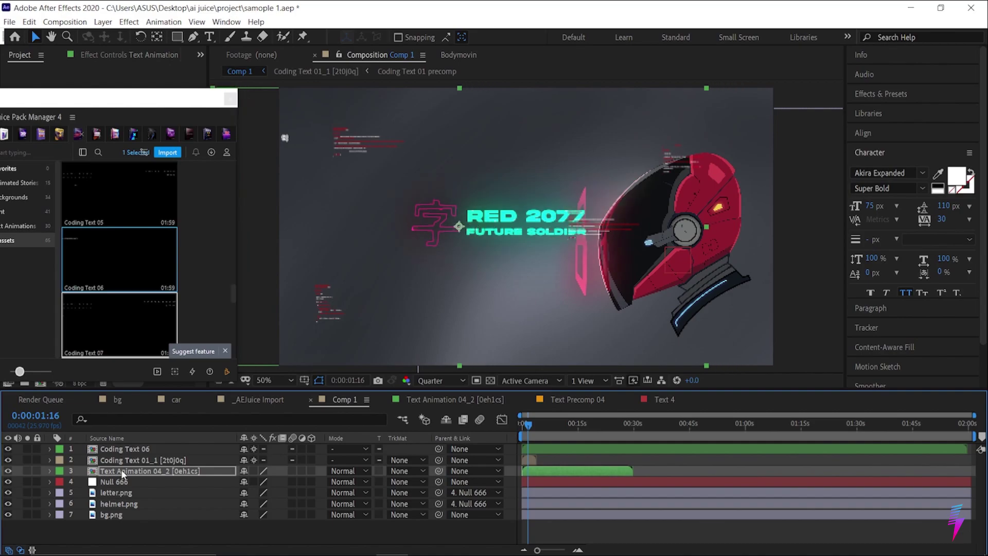
pyautogui.hotkey('shift', 'Down')
pyautogui.hotkey('shift', 'Left')
pyautogui.hotkey('shift', 'Left')
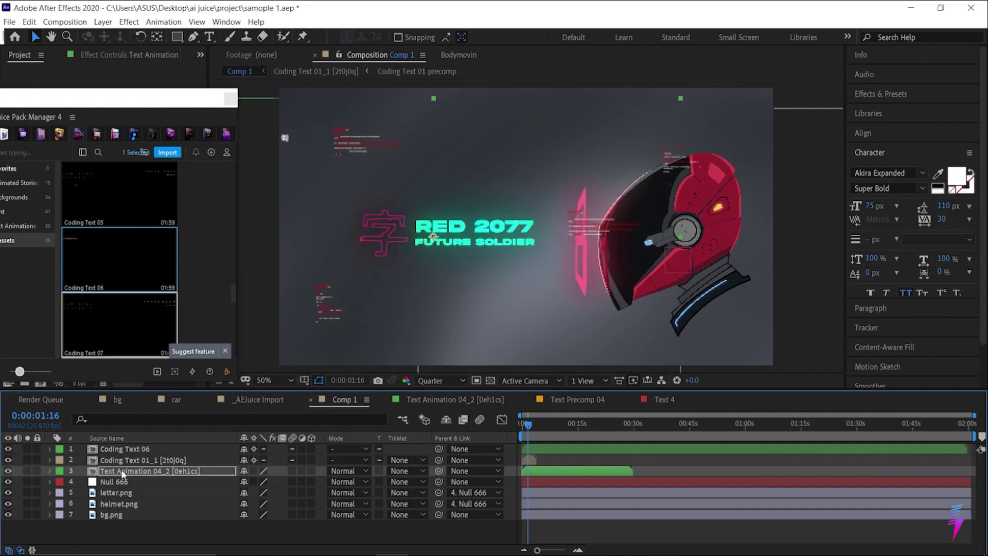
pyautogui.hotkey('shift', 'Down')
pyautogui.hotkey('shift', 'Left')
pyautogui.hotkey('shift', 'Left')
# Scale the title layer up to 152% and check the framing.
pyautogui.press('s')
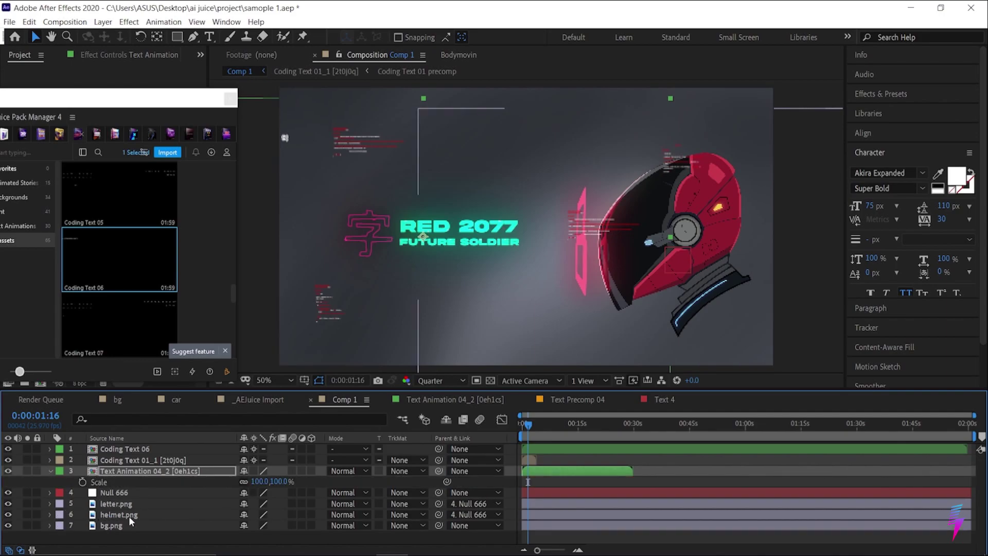
pyautogui.moveTo(261, 477); pyautogui.dragTo(271, 481)
pyautogui.press(',')
pyautogui.press(',')
pyautogui.press('.')
pyautogui.press('.')
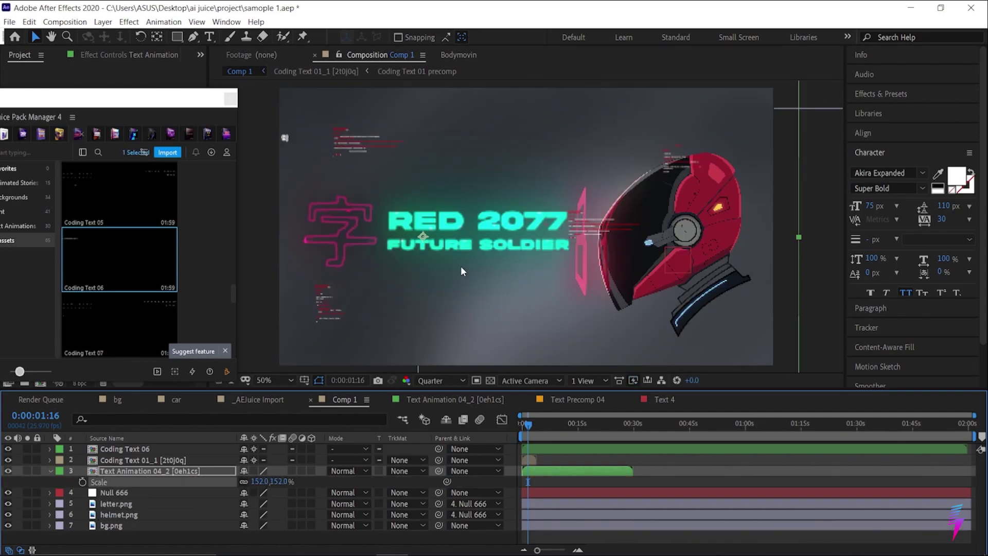
# Hide Coding Text 01_1 and bring up Coding Text 06's Scale property.
pyautogui.click(462, 271)
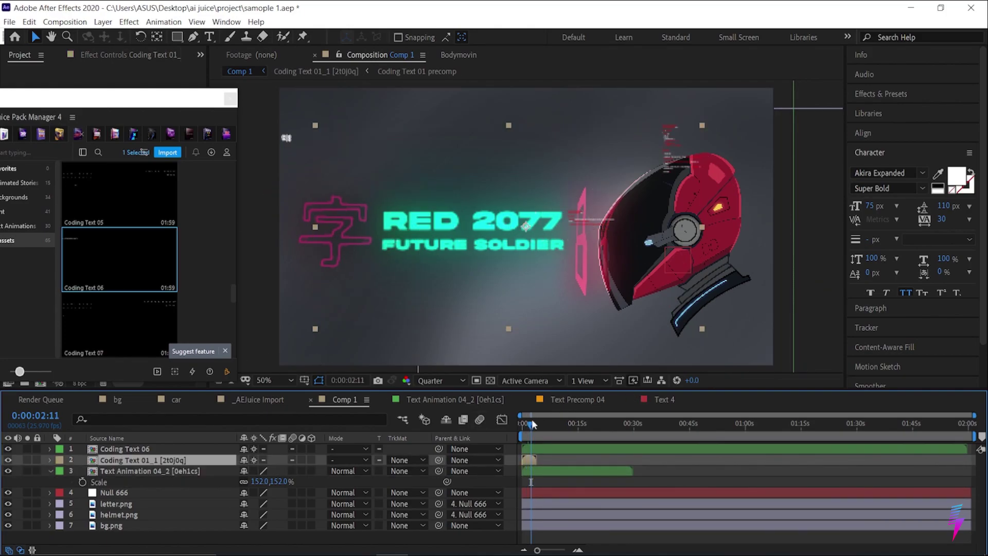
pyautogui.moveTo(531, 424); pyautogui.dragTo(530, 424)
pyautogui.click(7, 461)
pyautogui.click(123, 449)
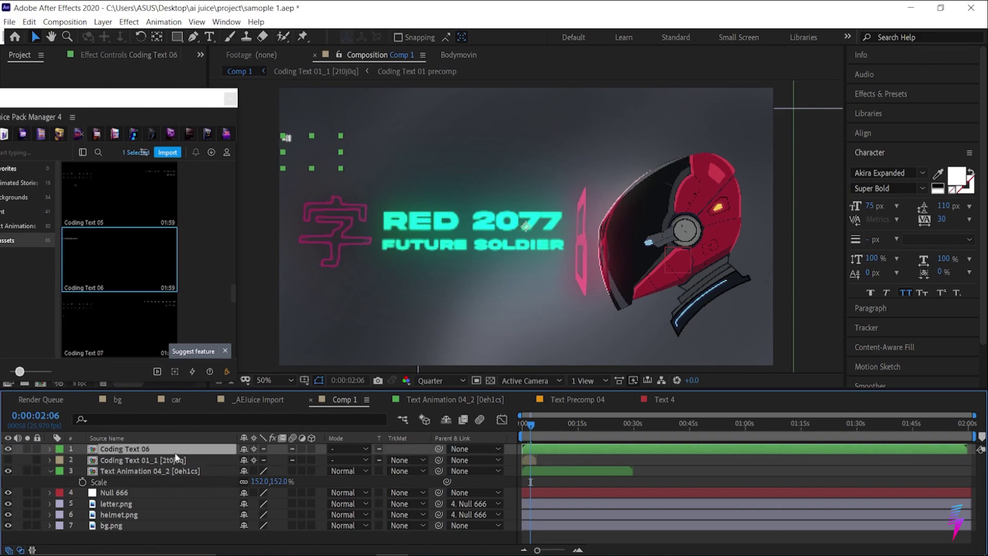
pyautogui.press('s')
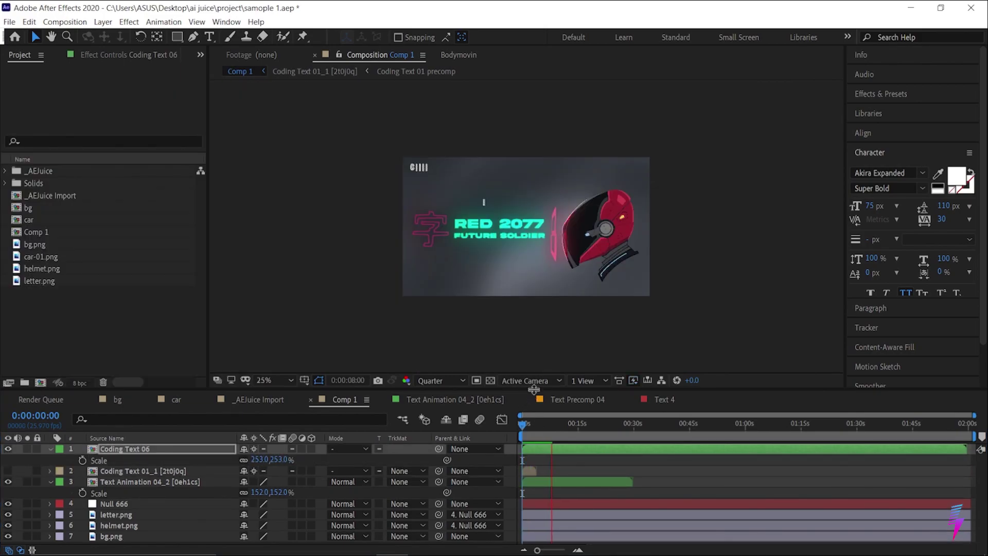
pyautogui.scroll(2, 537, 288)
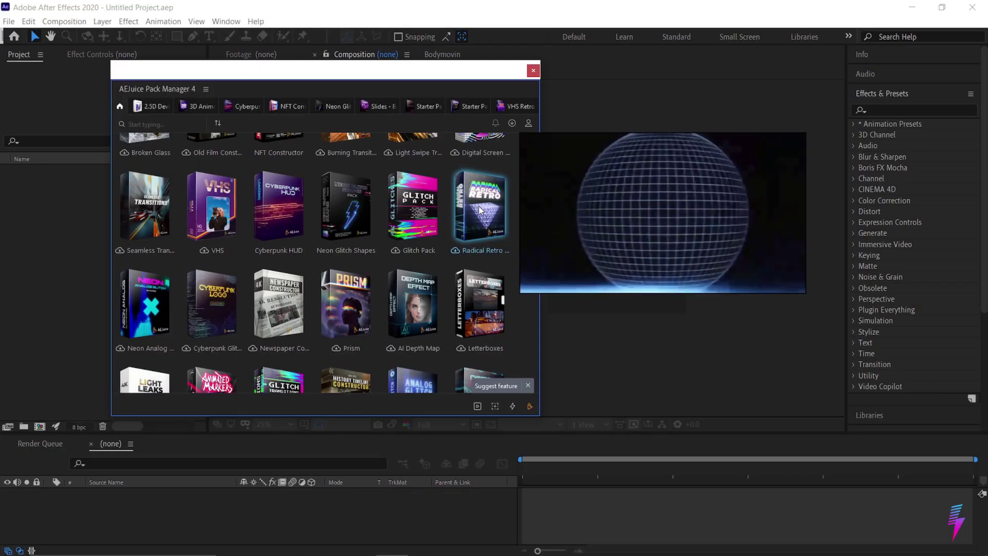
pyautogui.scroll(-3, 348, 270)
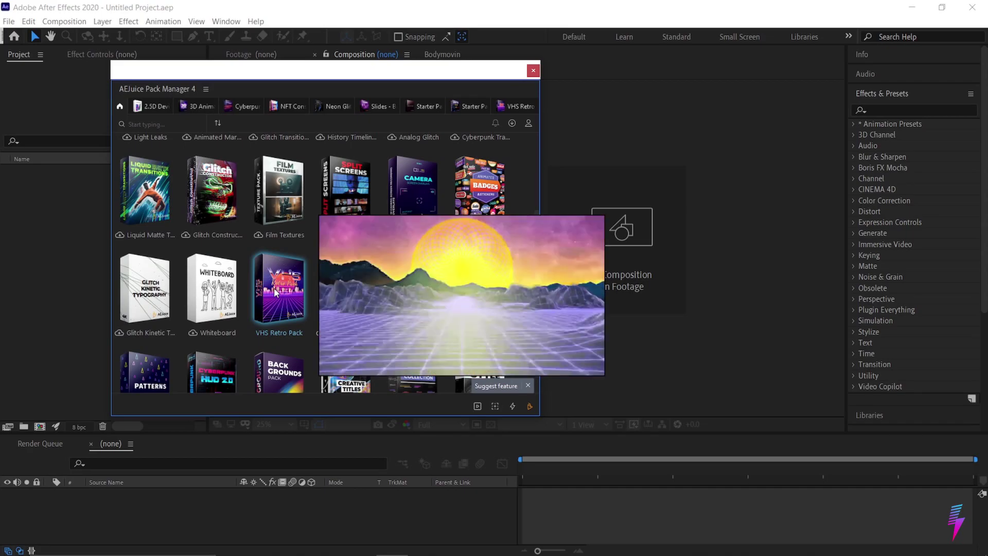
# Open the VHS Retro Pack contents in the pack manager.
pyautogui.click(276, 292)
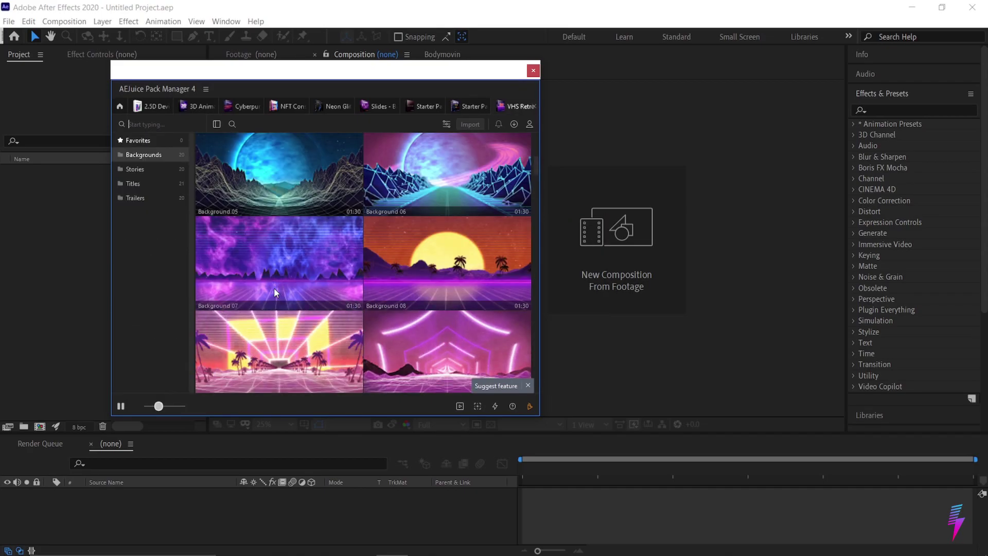
pyautogui.scroll(2, 307, 283)
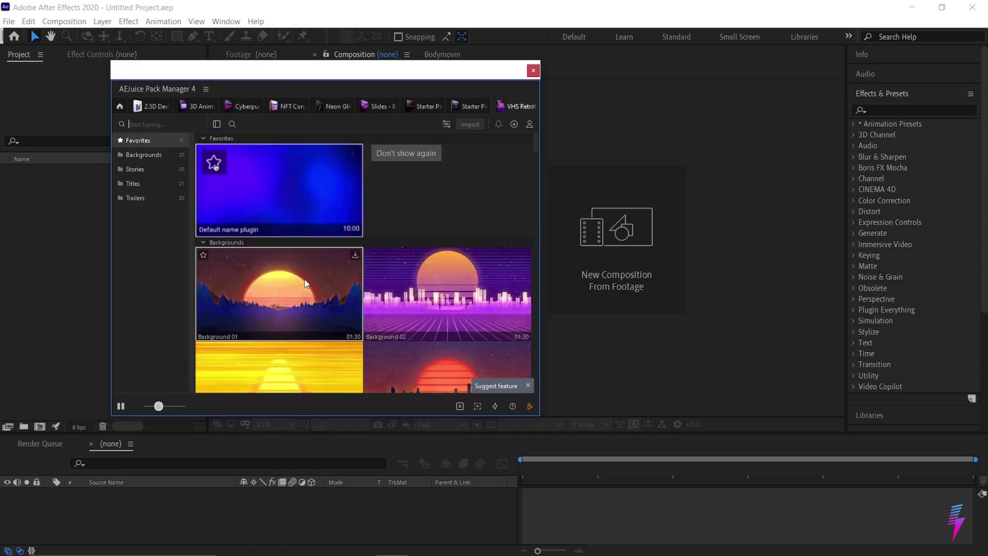